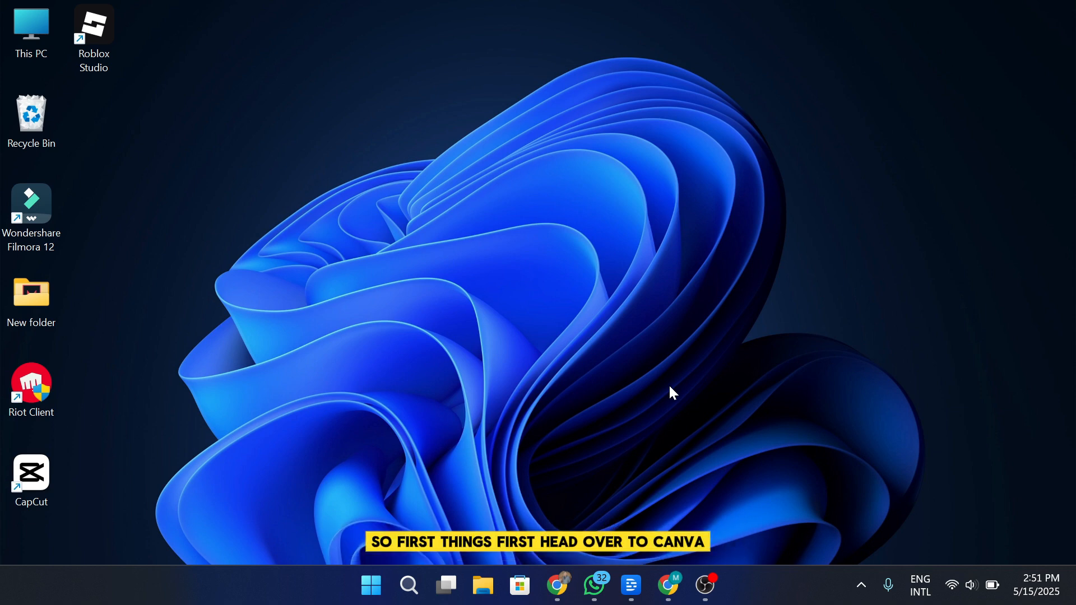
# Step: Switch to Canva in Chrome, search the new design types for "instagram" and create a blank Instagram Post (4:5)
pyautogui.click(668, 585)
pyautogui.scroll(-5, 915, 235)
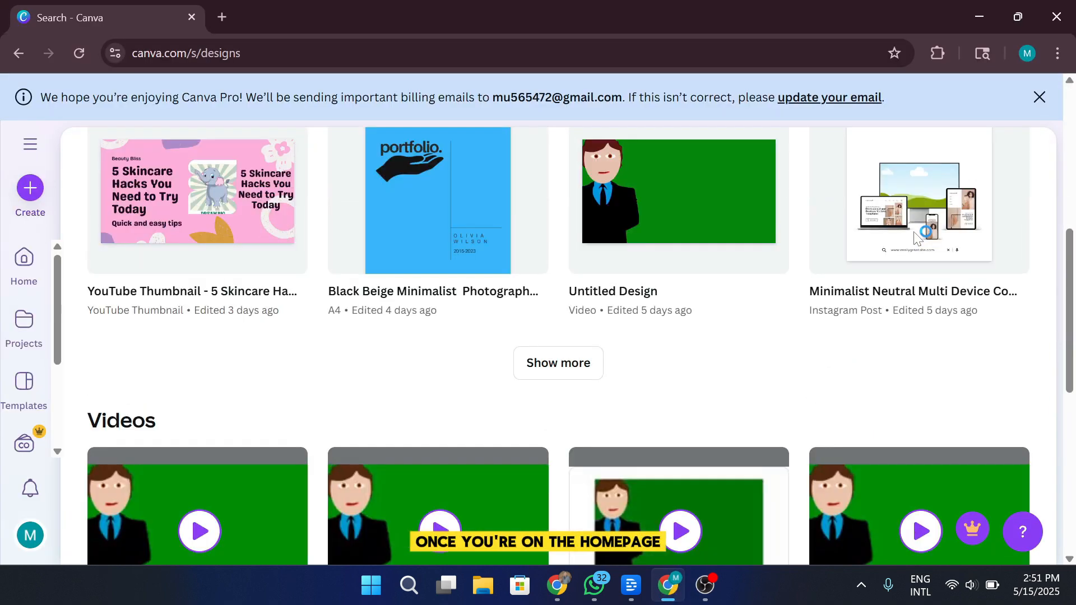
pyautogui.scroll(5, 916, 238)
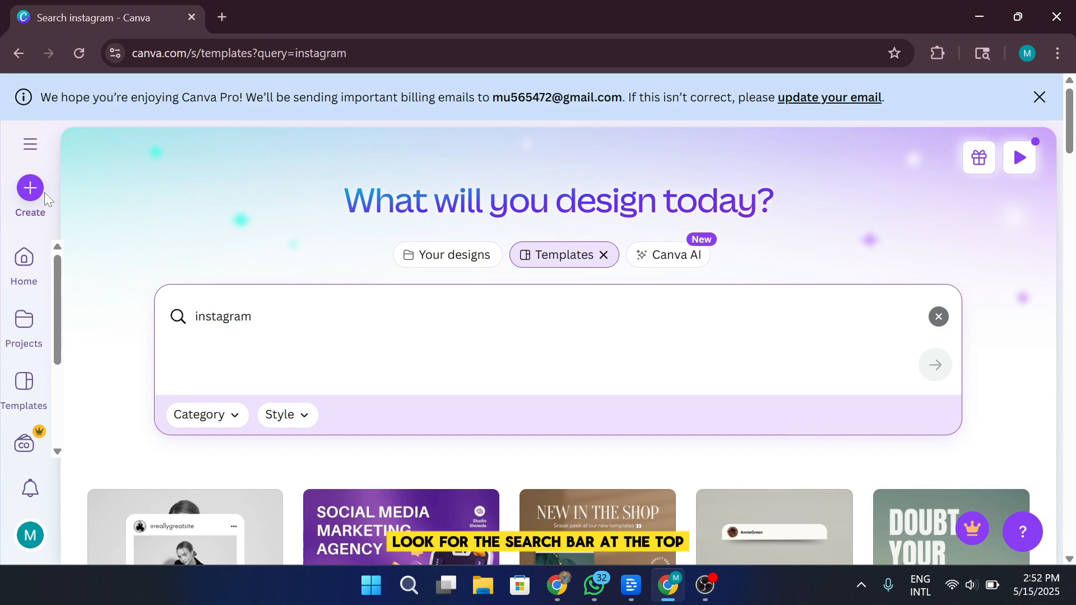
pyautogui.click(29, 188)
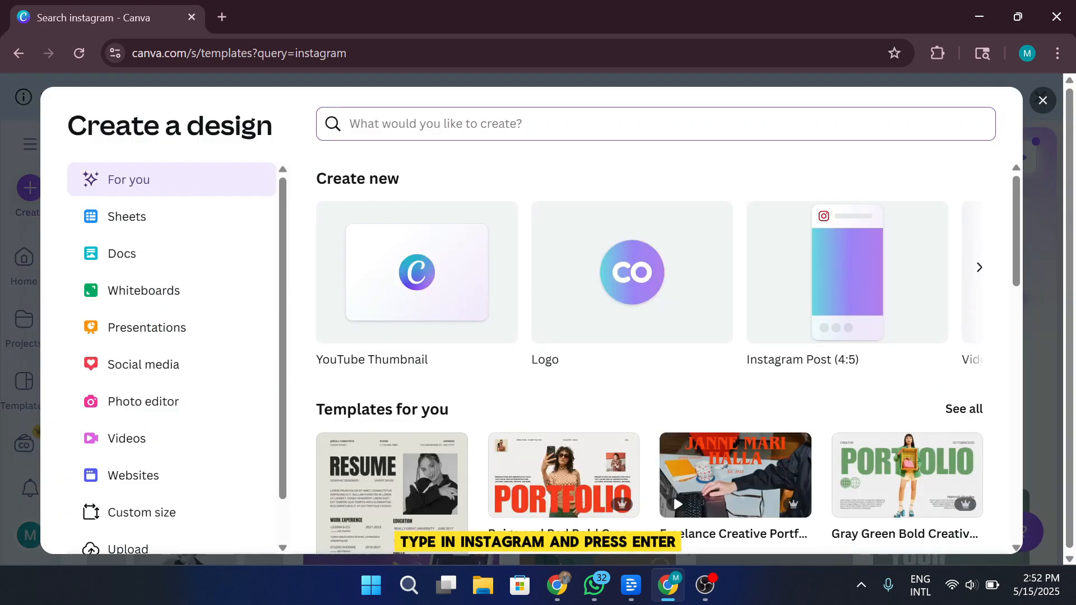
pyautogui.write('instagram')
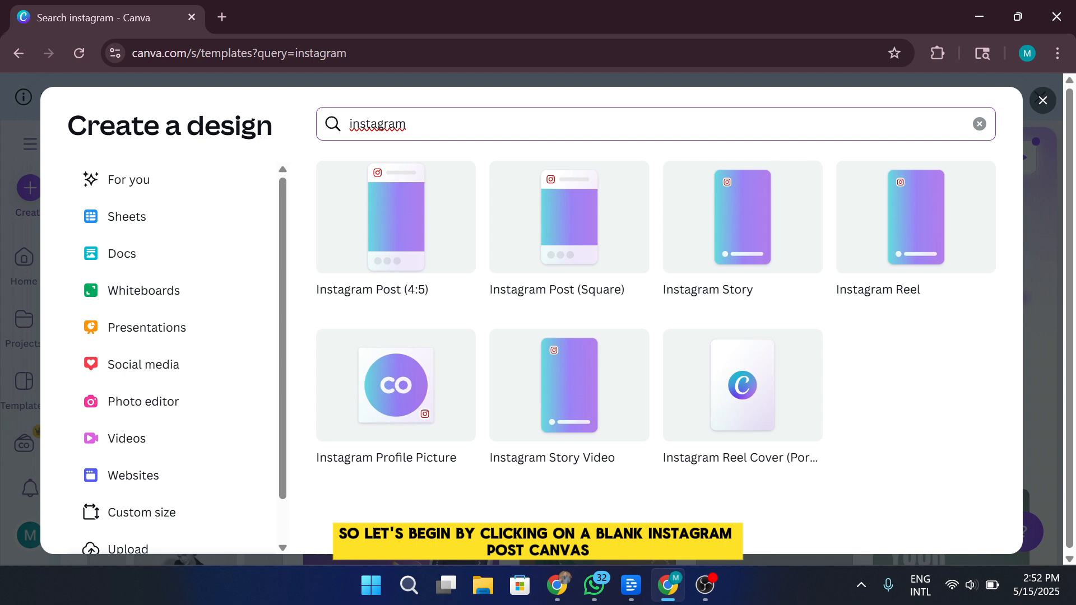
pyautogui.click(376, 201)
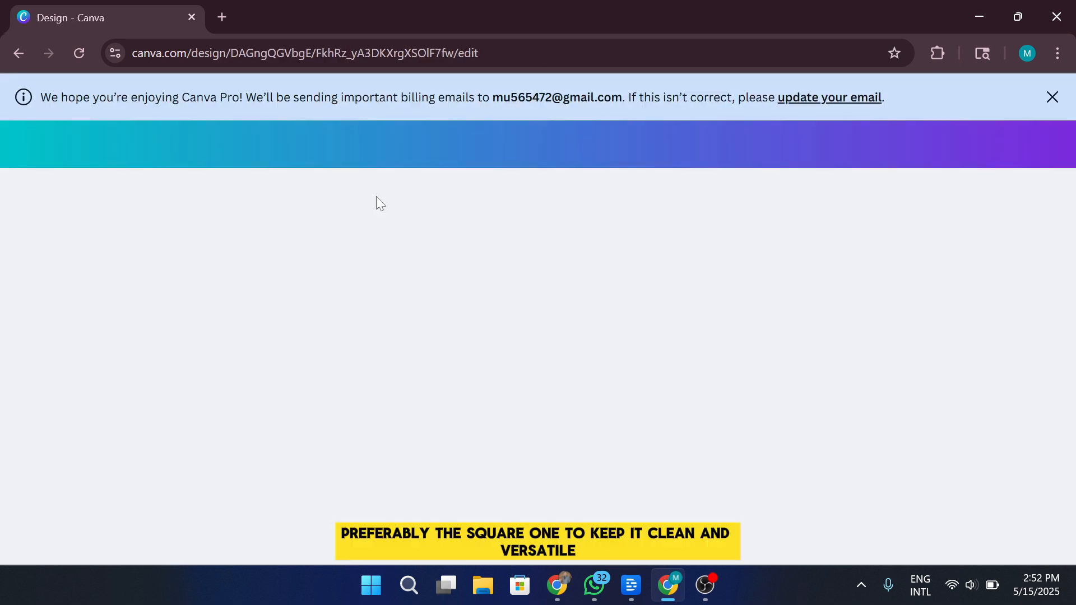
pyautogui.click(1052, 95)
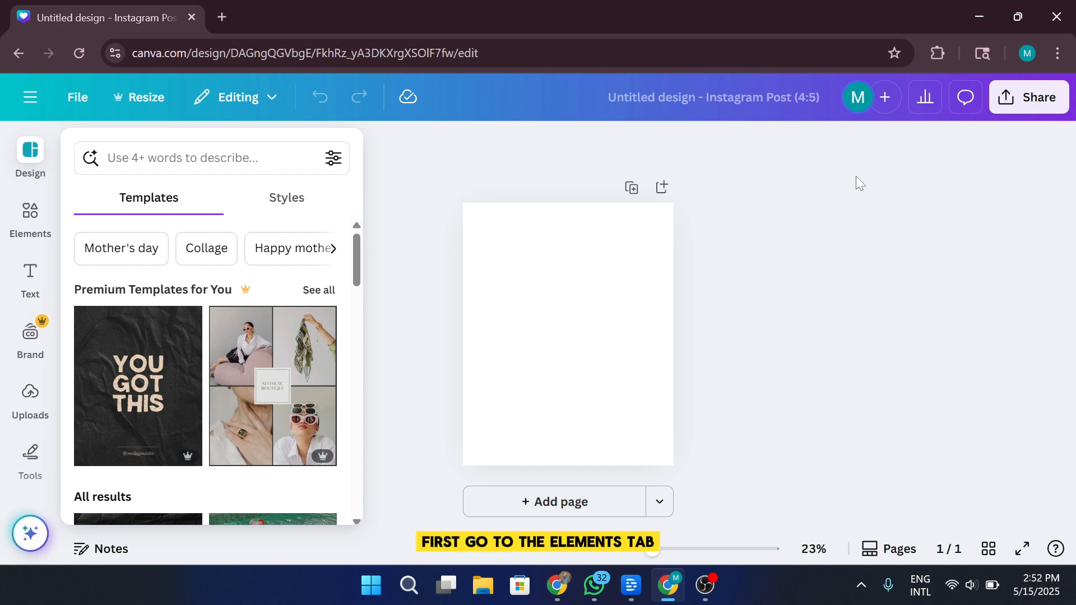
# Step: Search the elements for "paper" frames, add the frame with the torn right edge and enlarge it to span the page width
pyautogui.click(32, 213)
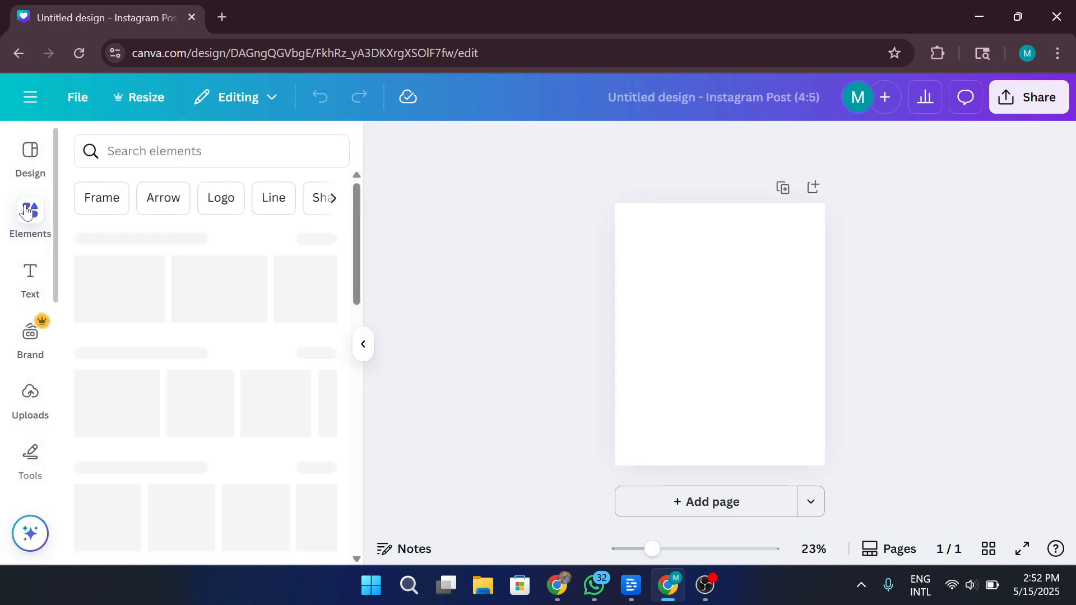
pyautogui.write('paper')
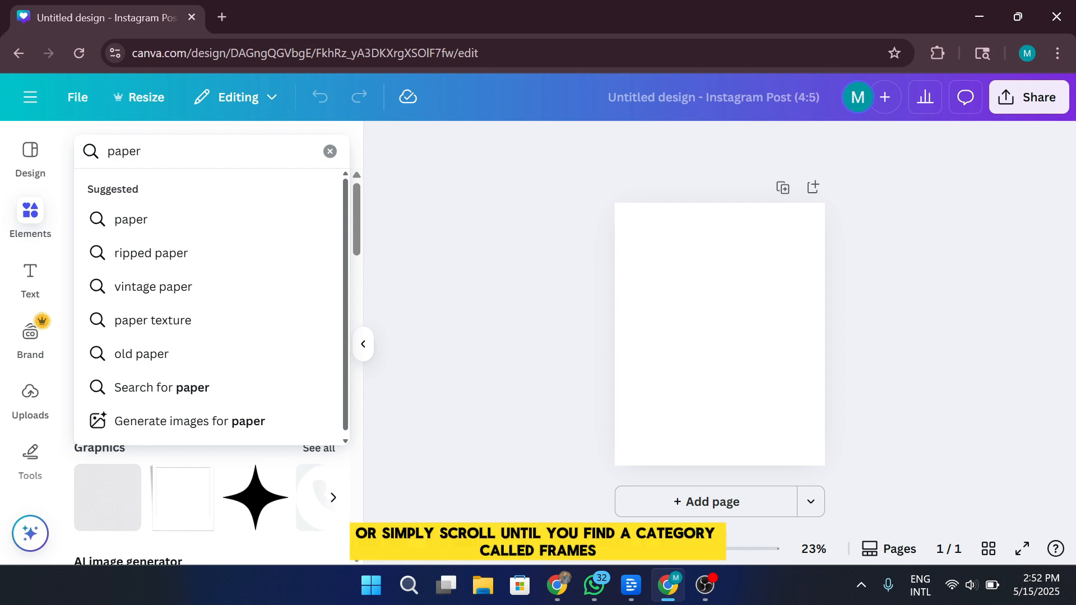
pyautogui.press('Return')
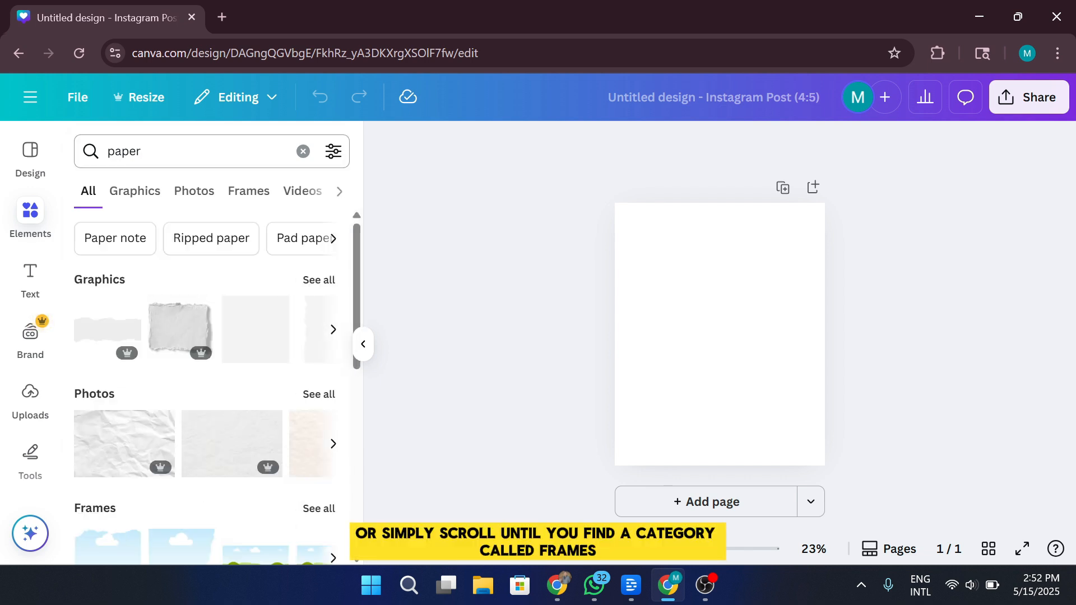
pyautogui.click(249, 198)
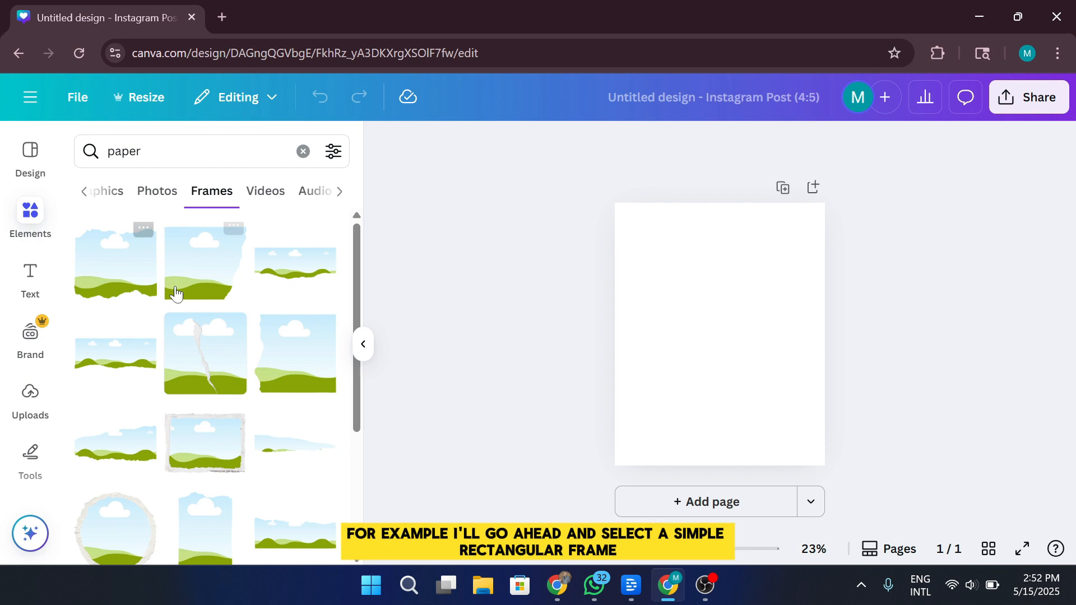
pyautogui.moveTo(176, 292); pyautogui.dragTo(670, 327)
pyautogui.moveTo(644, 271); pyautogui.dragTo(593, 224)
pyautogui.moveTo(754, 367); pyautogui.dragTo(826, 431)
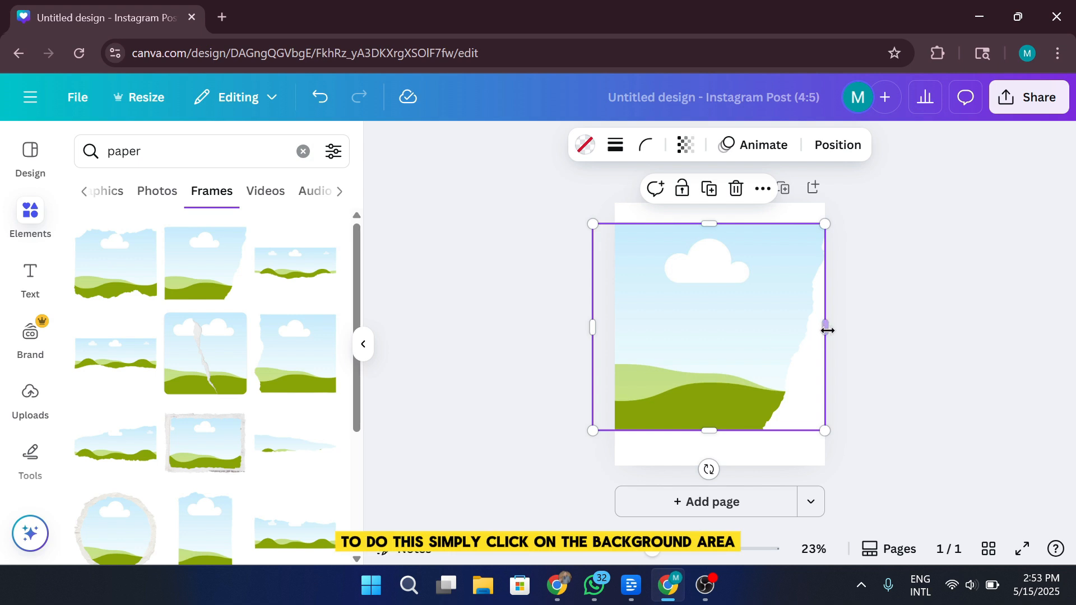
# Step: Set the page background to the medium-dark grey from the default solid colors
pyautogui.click(765, 216)
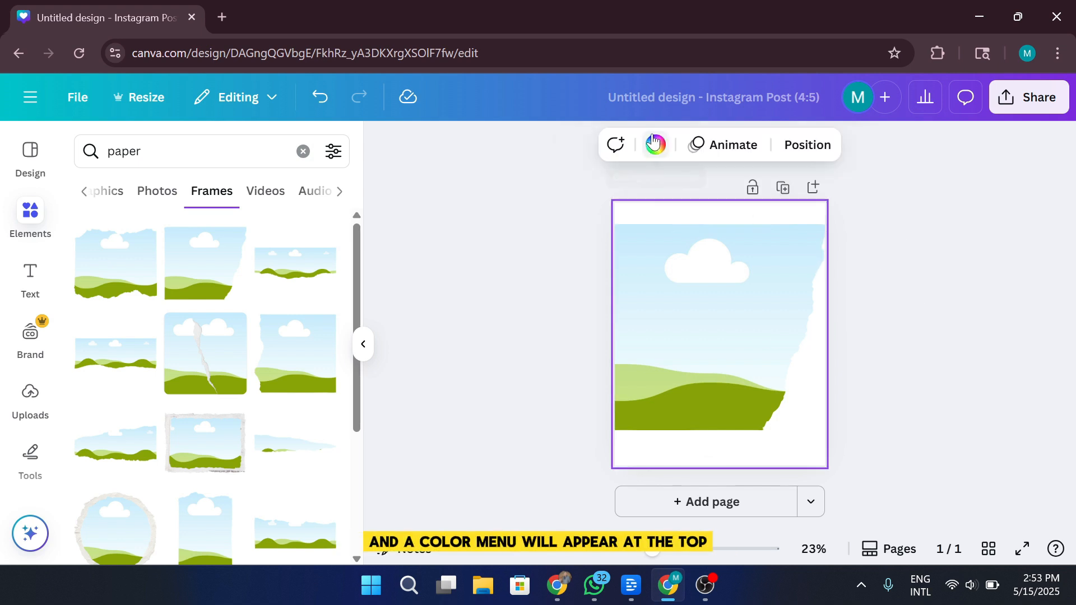
pyautogui.click(655, 145)
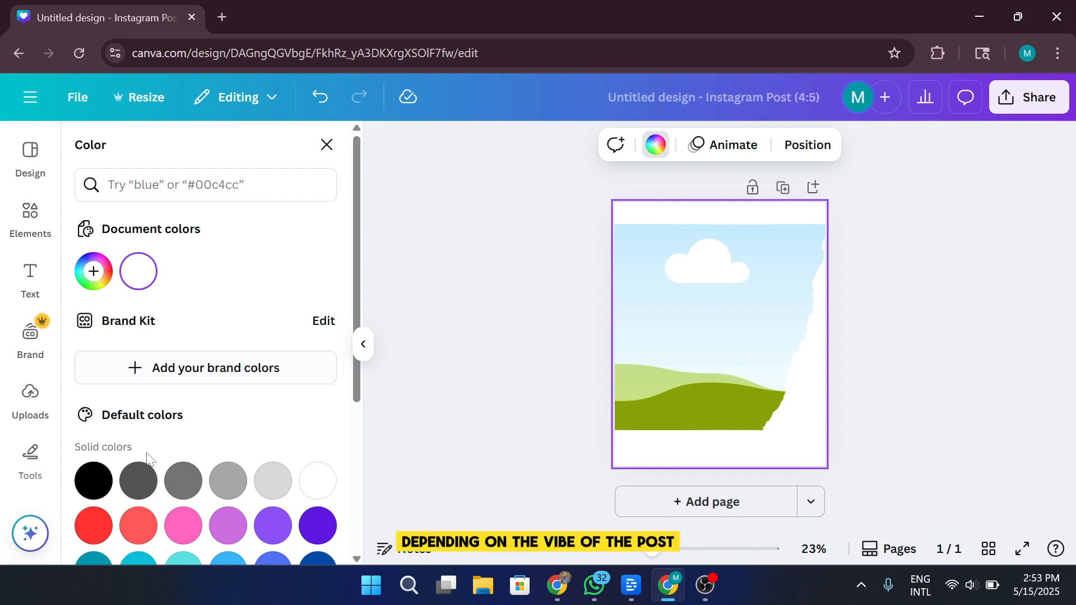
pyautogui.click(183, 481)
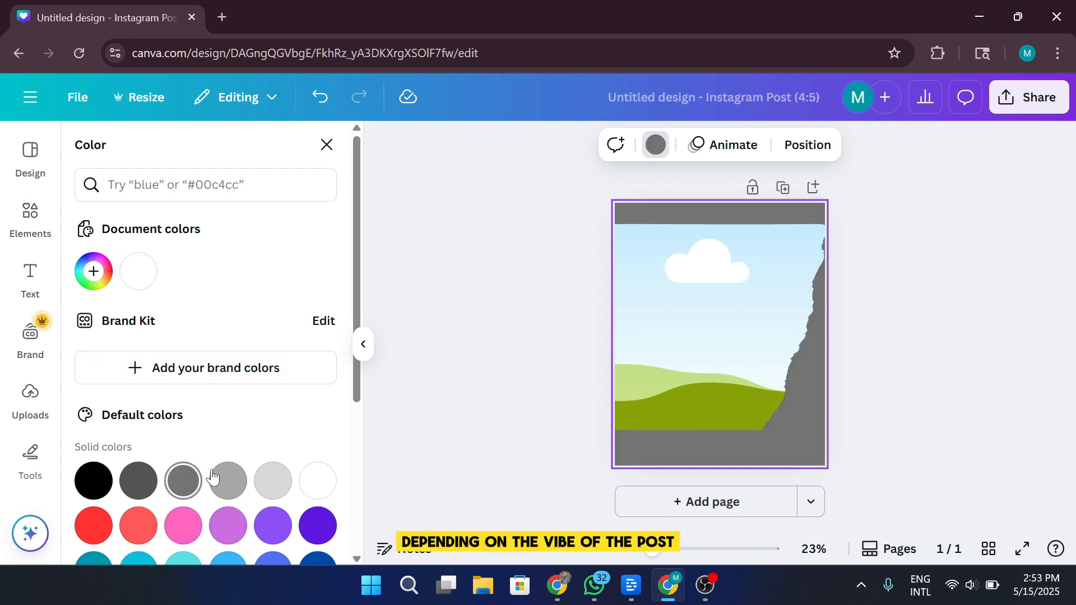
pyautogui.click(535, 349)
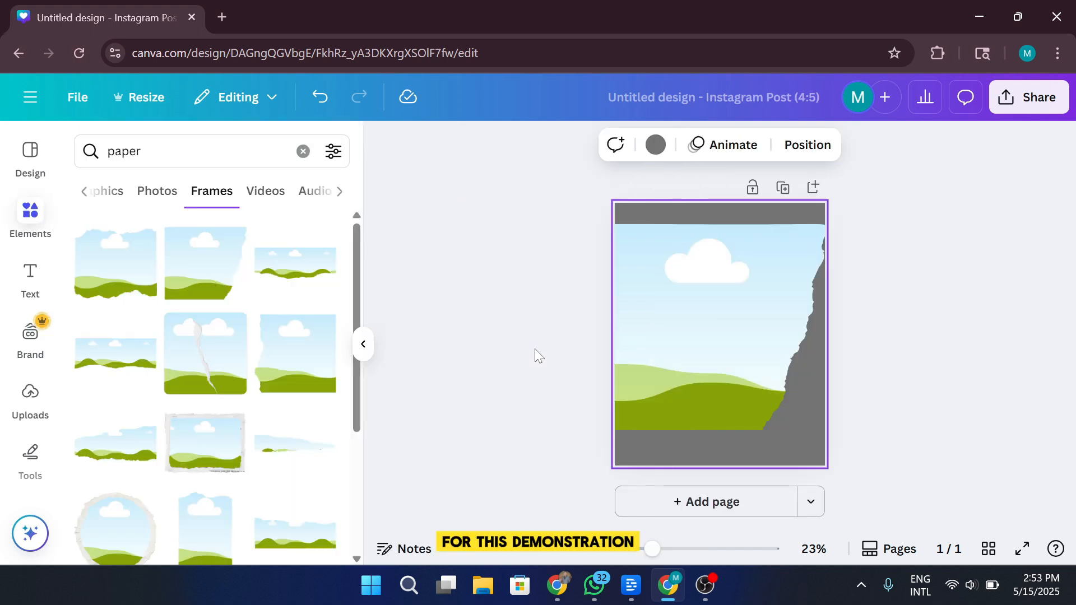
# Step: Search the photos for "friends" and place the sunset beach photo of a group in silhouette inside the torn-paper frame
pyautogui.doubleClick(135, 150)
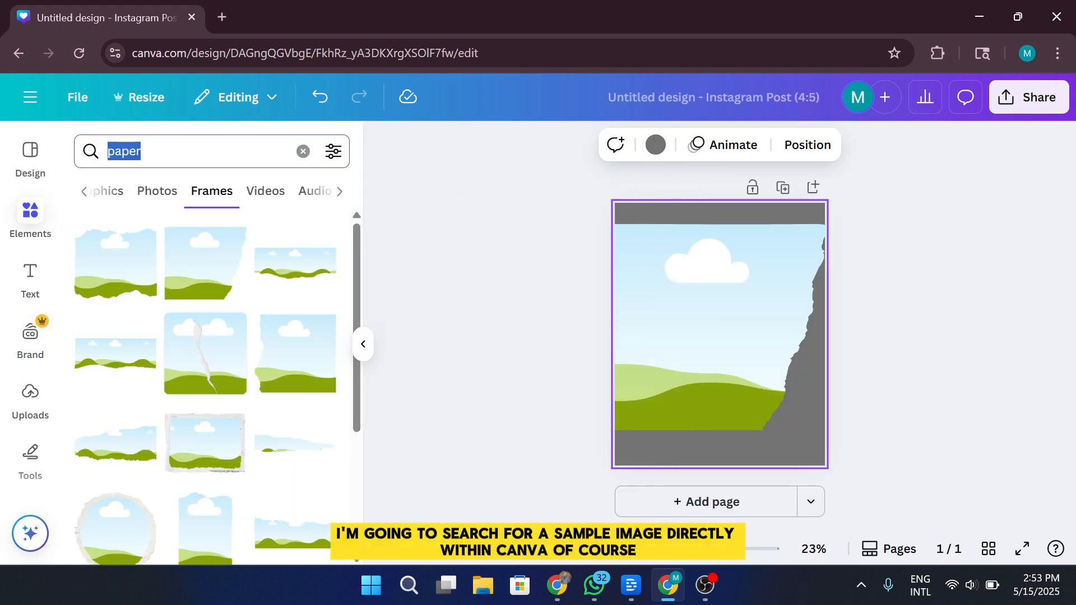
pyautogui.write('friends')
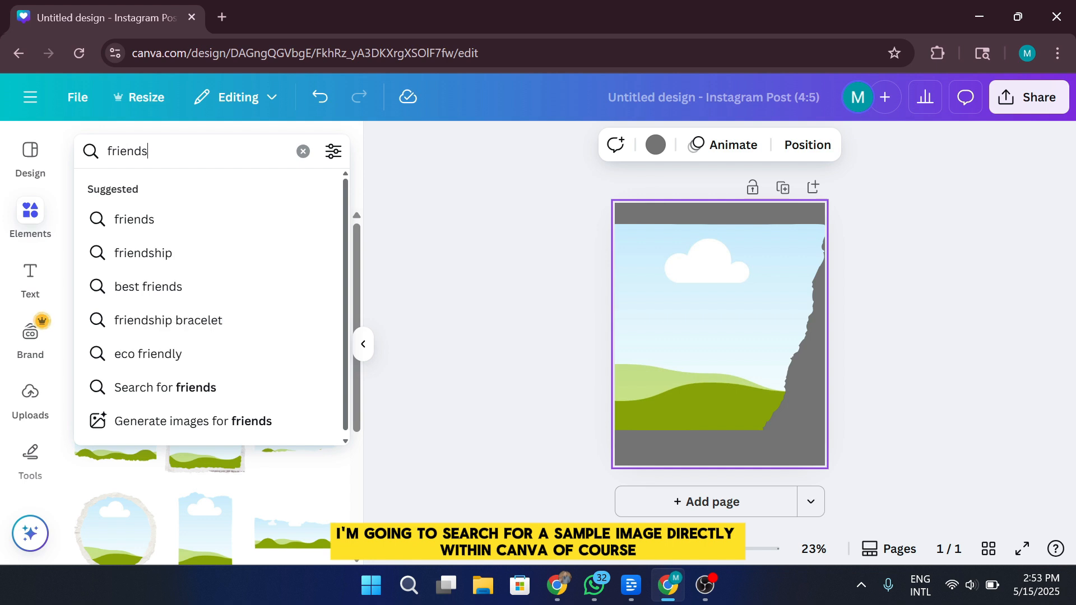
pyautogui.press('Return')
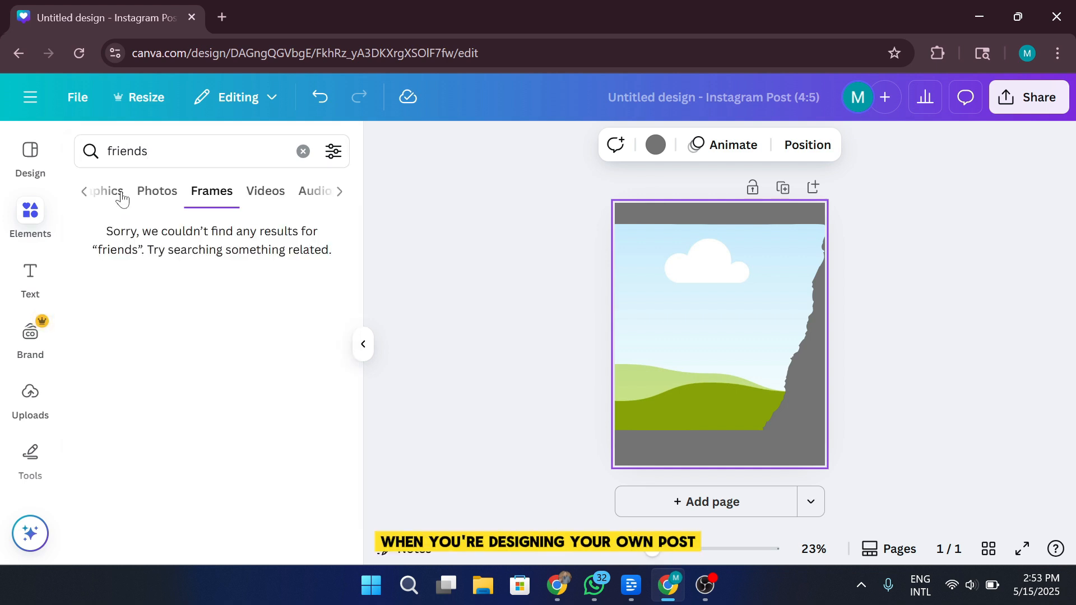
pyautogui.click(161, 193)
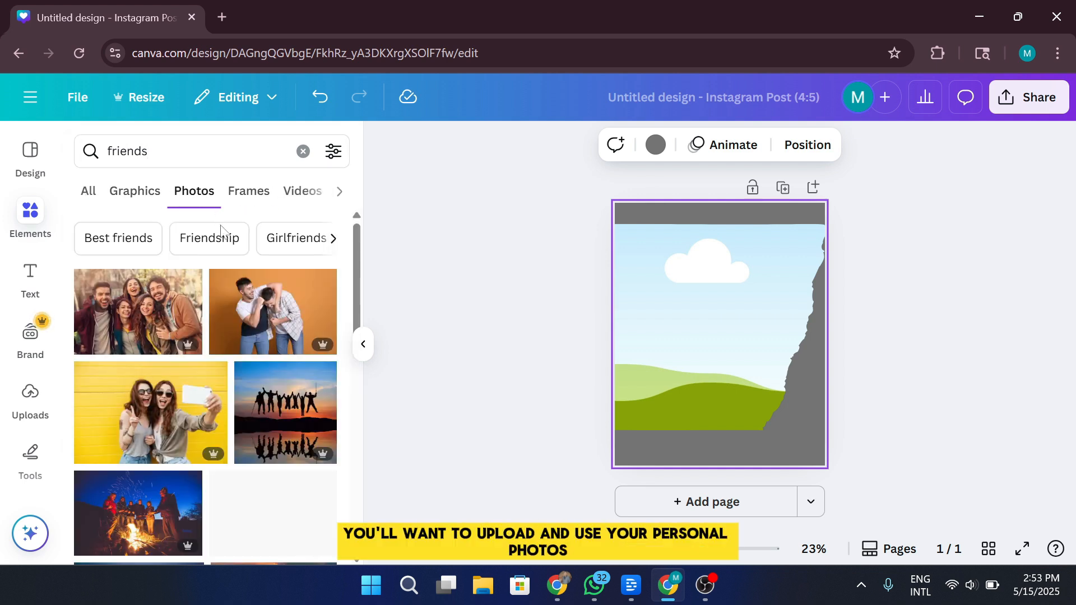
pyautogui.scroll(-3, 249, 359)
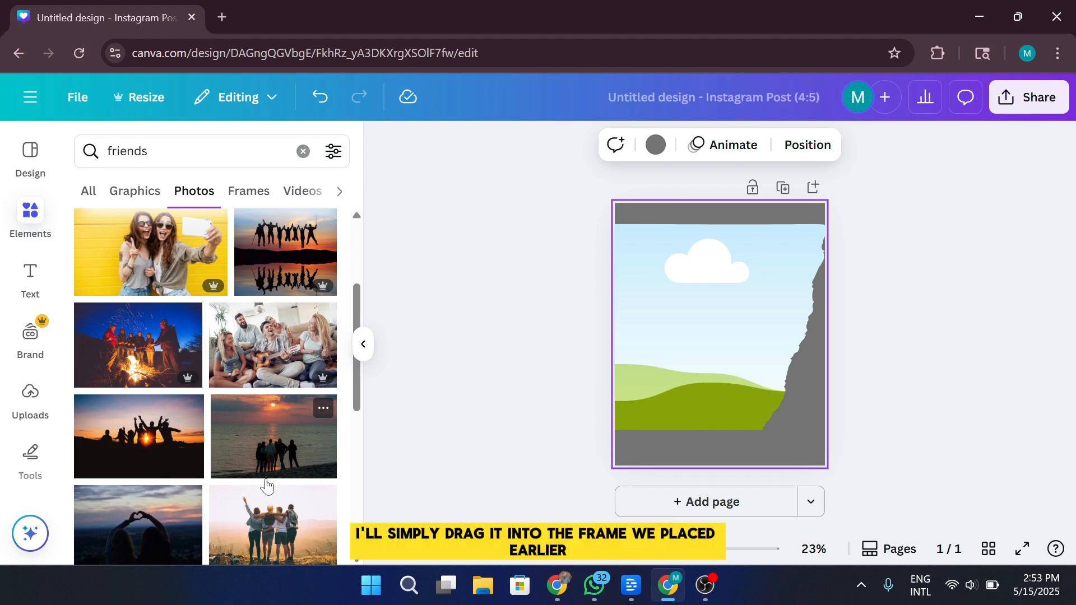
pyautogui.moveTo(260, 446); pyautogui.dragTo(672, 339)
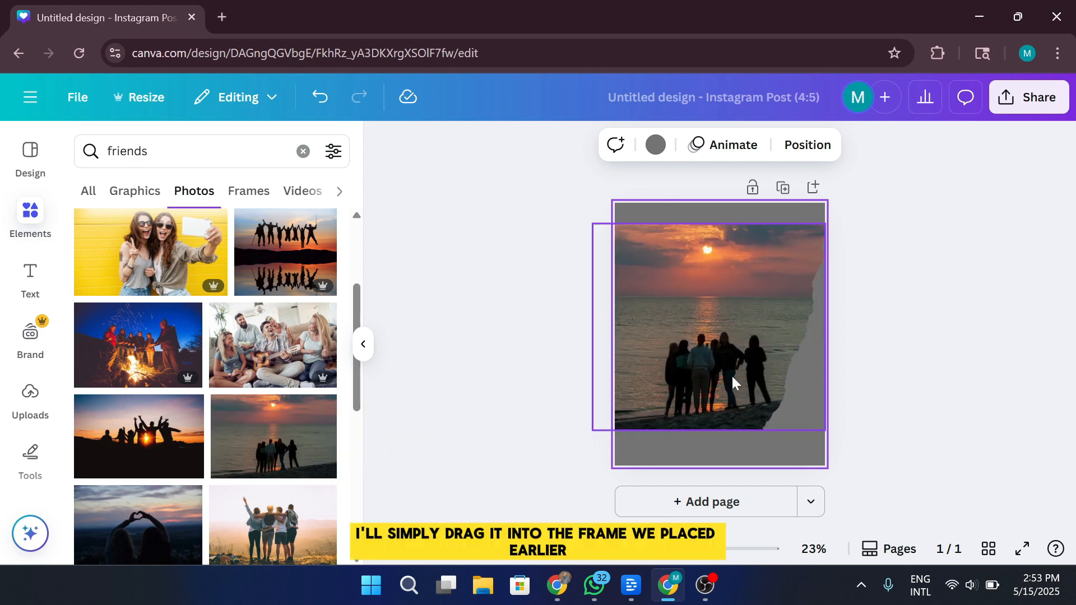
pyautogui.click(910, 348)
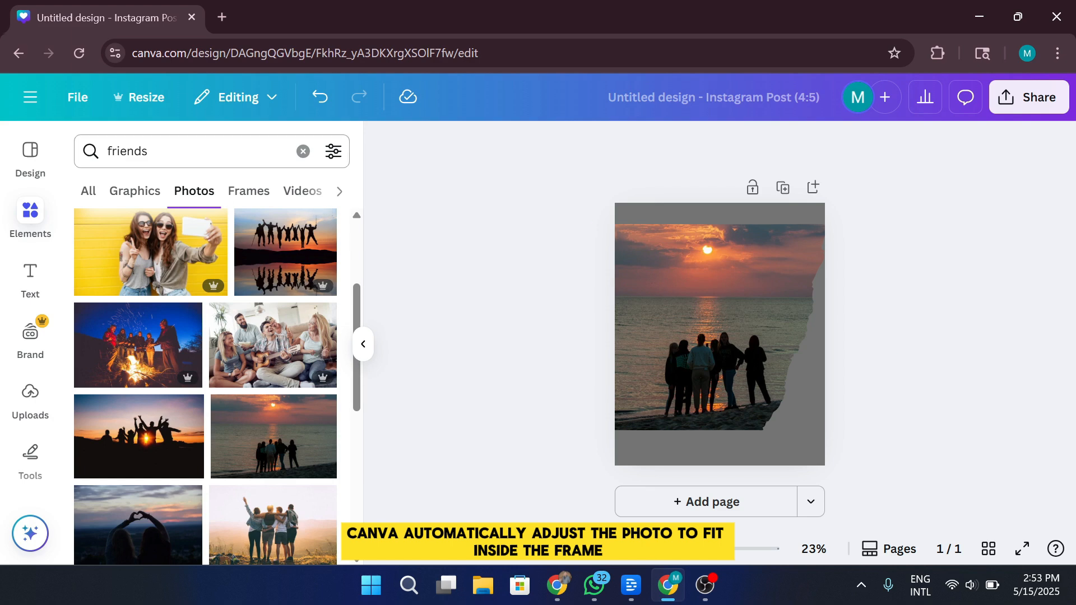
# Step: Search the graphics for "star" and place the glossy yellow star in the page's lower-right corner
pyautogui.doubleClick(128, 151)
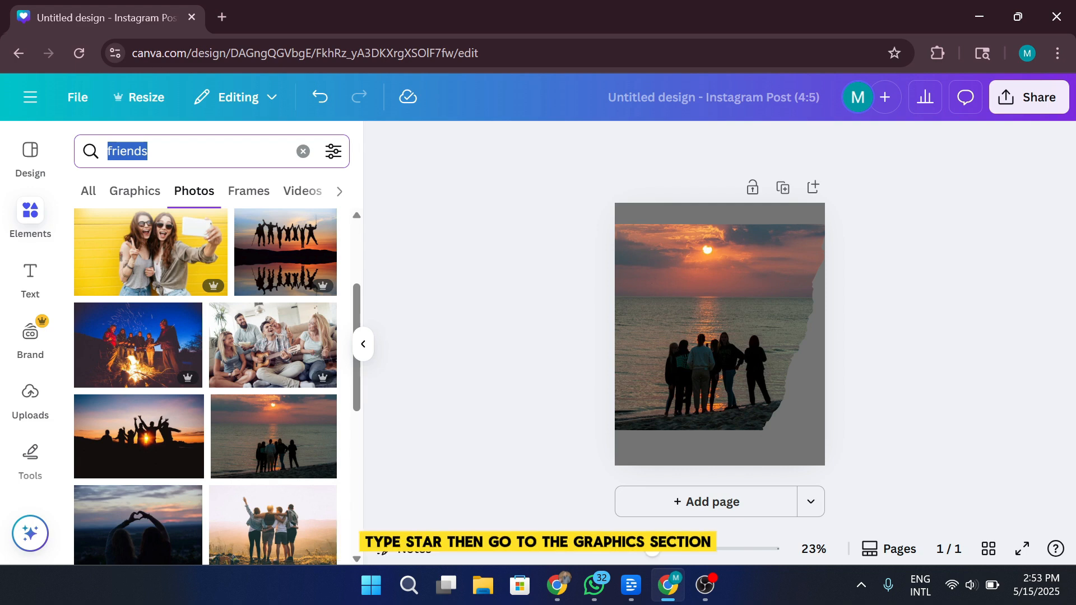
pyautogui.write('star')
pyautogui.press('Return')
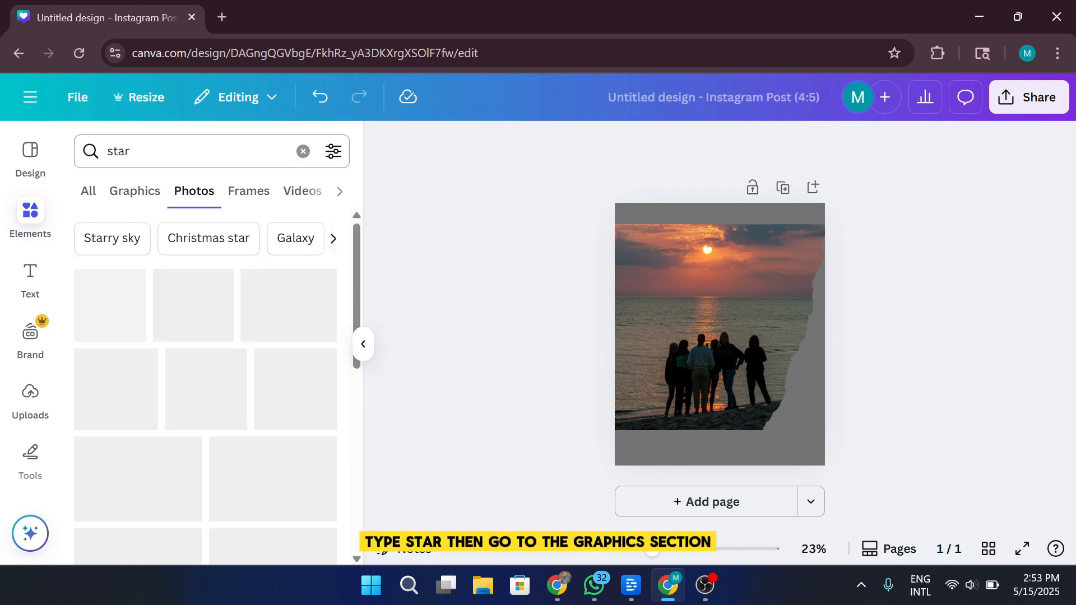
pyautogui.click(159, 185)
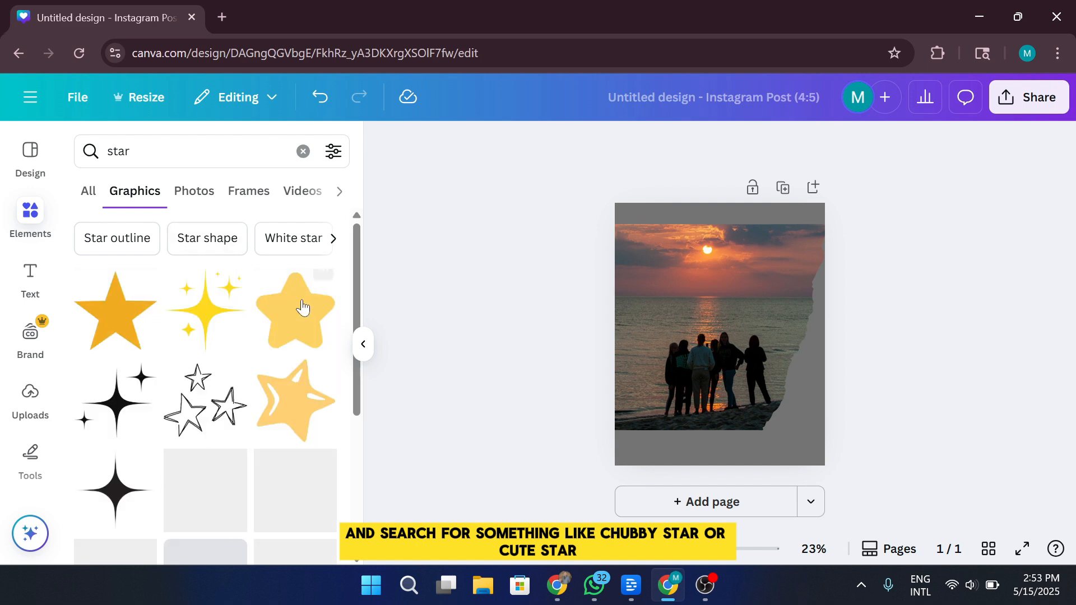
pyautogui.scroll(-2, 325, 331)
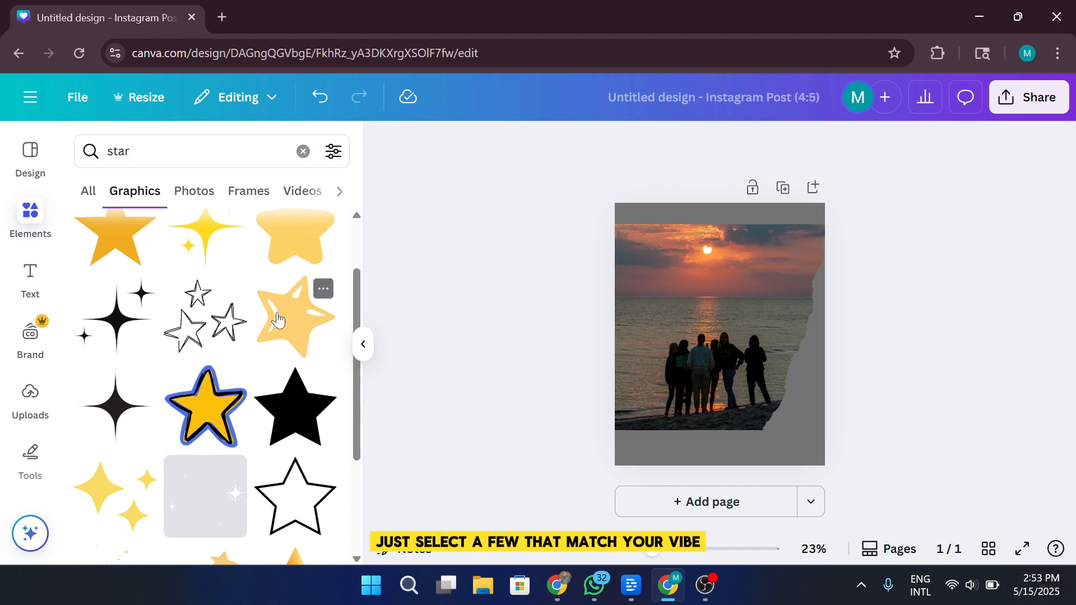
pyautogui.moveTo(278, 320); pyautogui.dragTo(790, 424)
pyautogui.moveTo(794, 424); pyautogui.dragTo(796, 429)
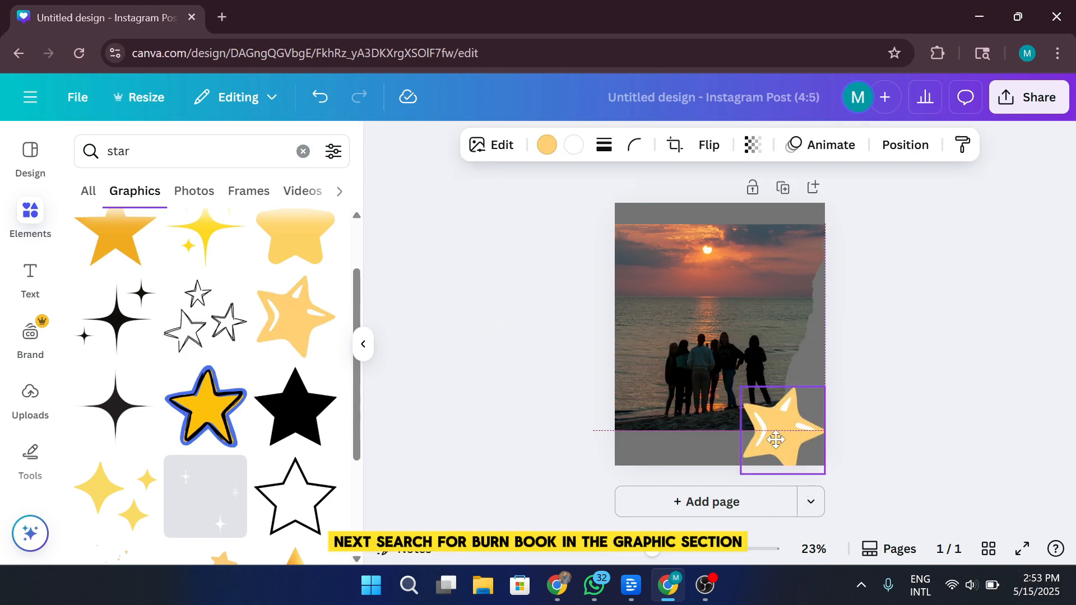
pyautogui.click(876, 392)
# Step: Search the graphics for "burn book" and browse the results
pyautogui.doubleClick(118, 152)
pyautogui.write('burn book')
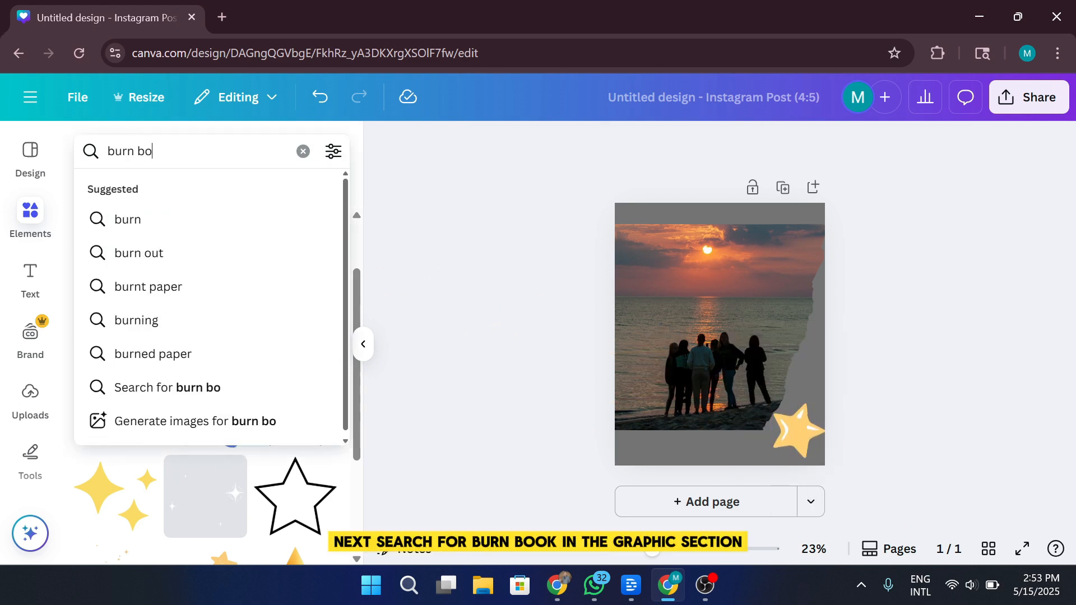
pyautogui.press('Return')
pyautogui.scroll(-5, 125, 458)
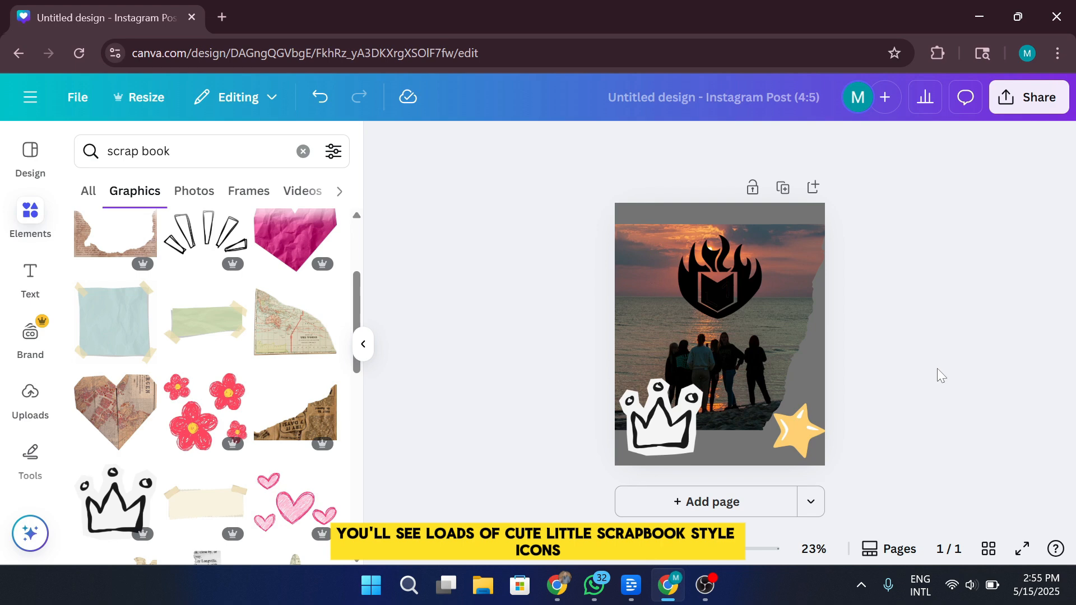
# Step: Open the design's download settings and review the available file types, keeping PNG
pyautogui.click(1003, 104)
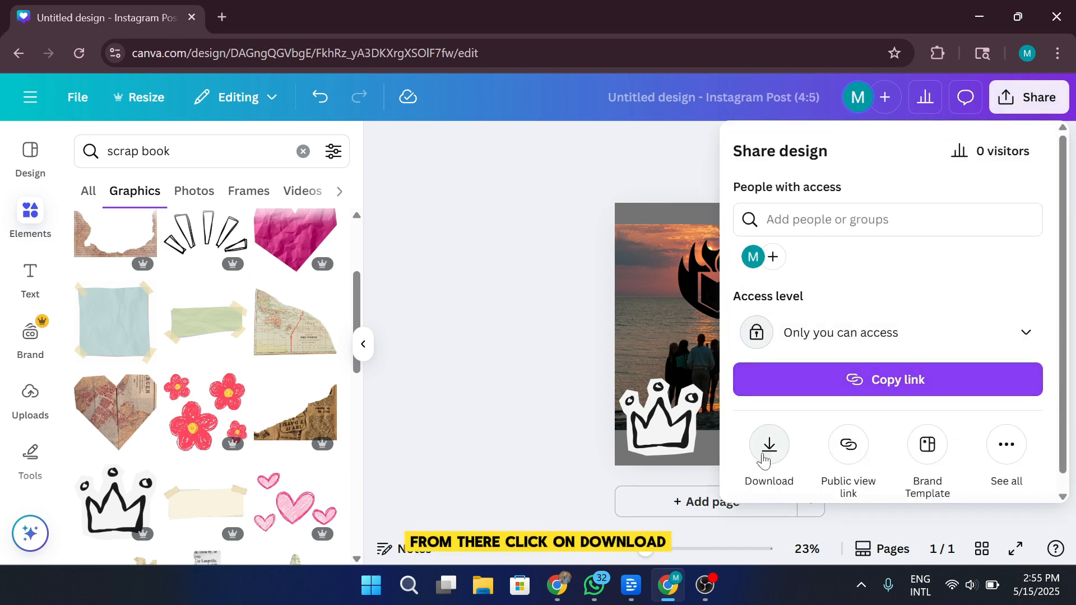
pyautogui.click(764, 461)
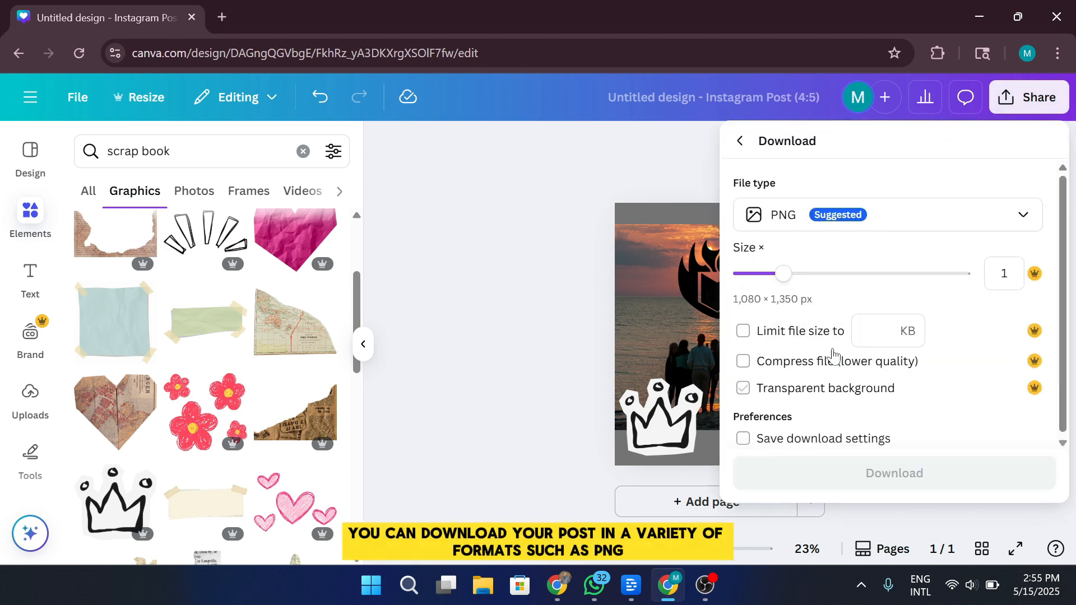
pyautogui.click(902, 228)
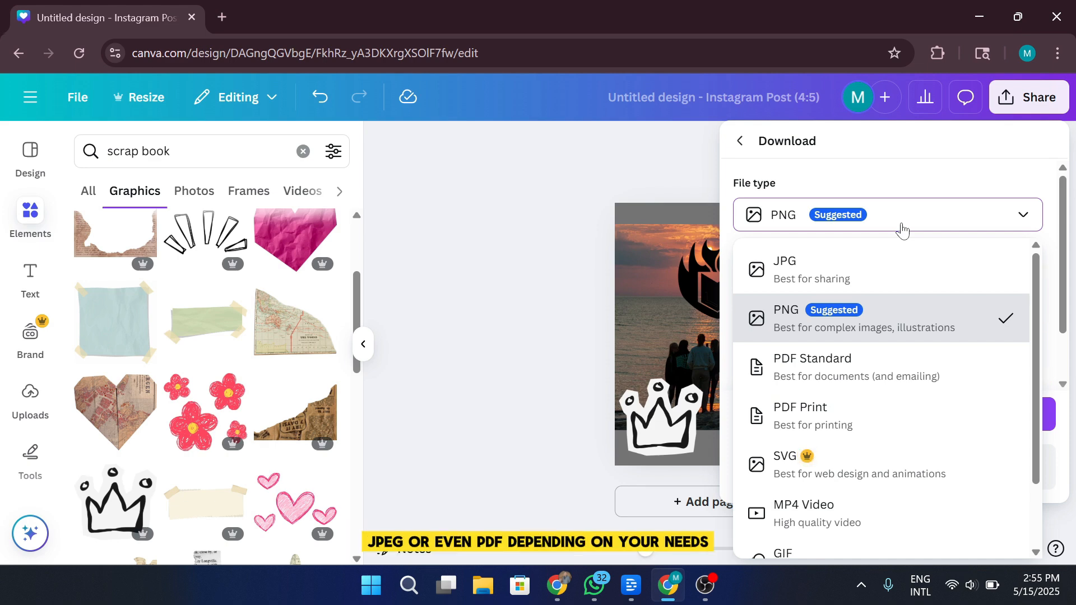
pyautogui.click(901, 229)
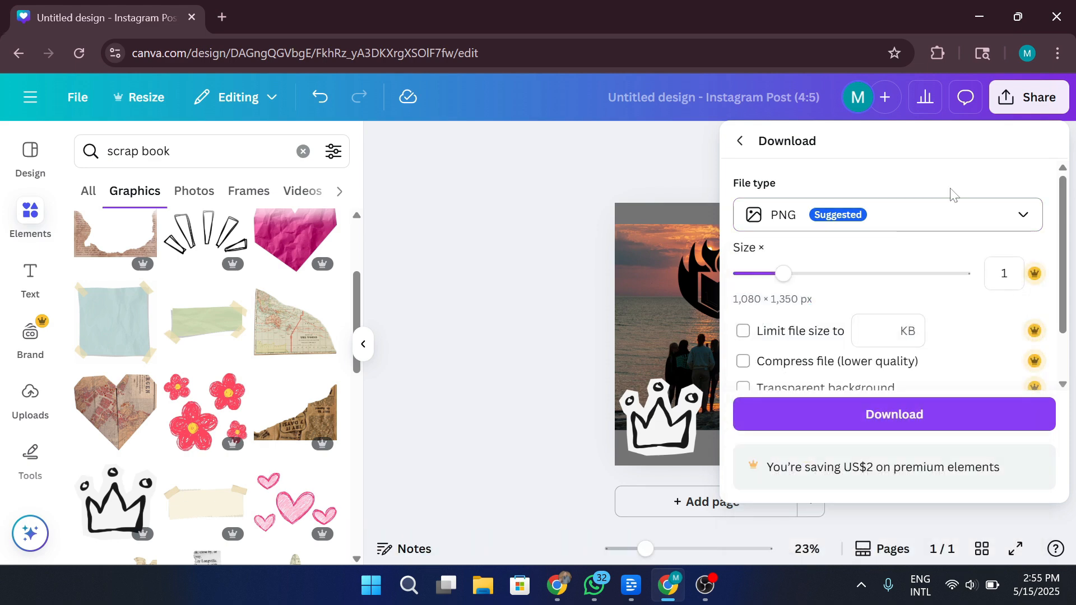
# Step: Leave the sharing options and return from the editor to the "instagram" template search page
pyautogui.click(741, 143)
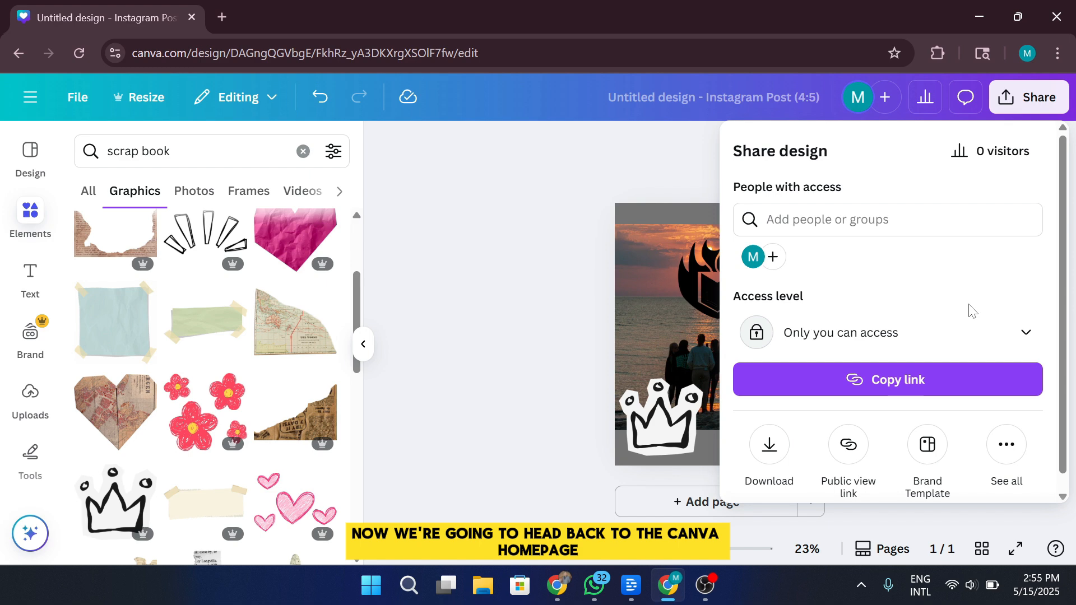
pyautogui.click(511, 324)
pyautogui.click(20, 53)
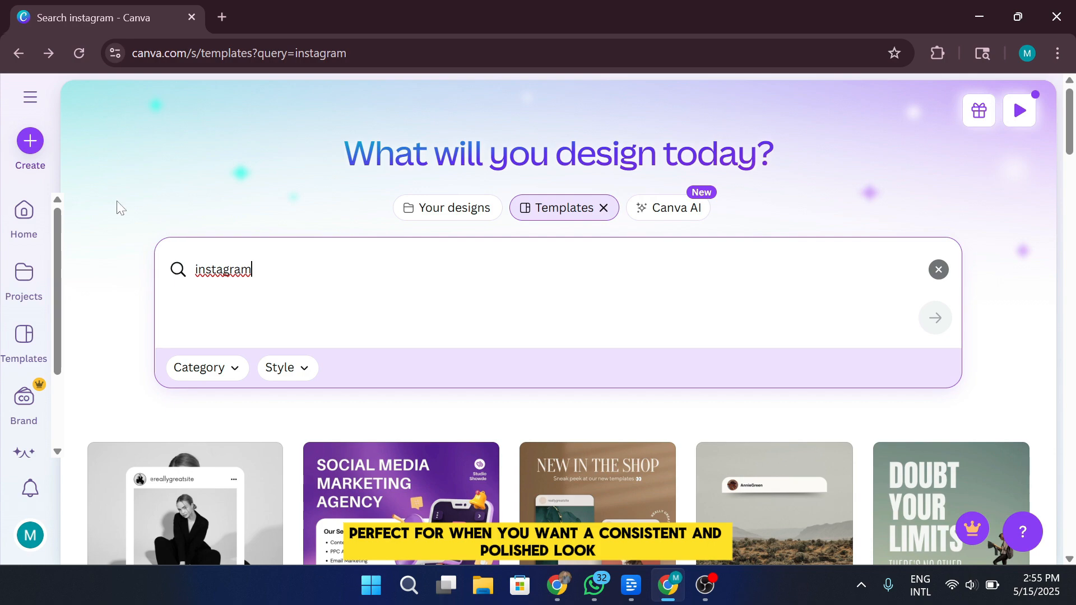
pyautogui.click(26, 97)
pyautogui.scroll(-10, 427, 288)
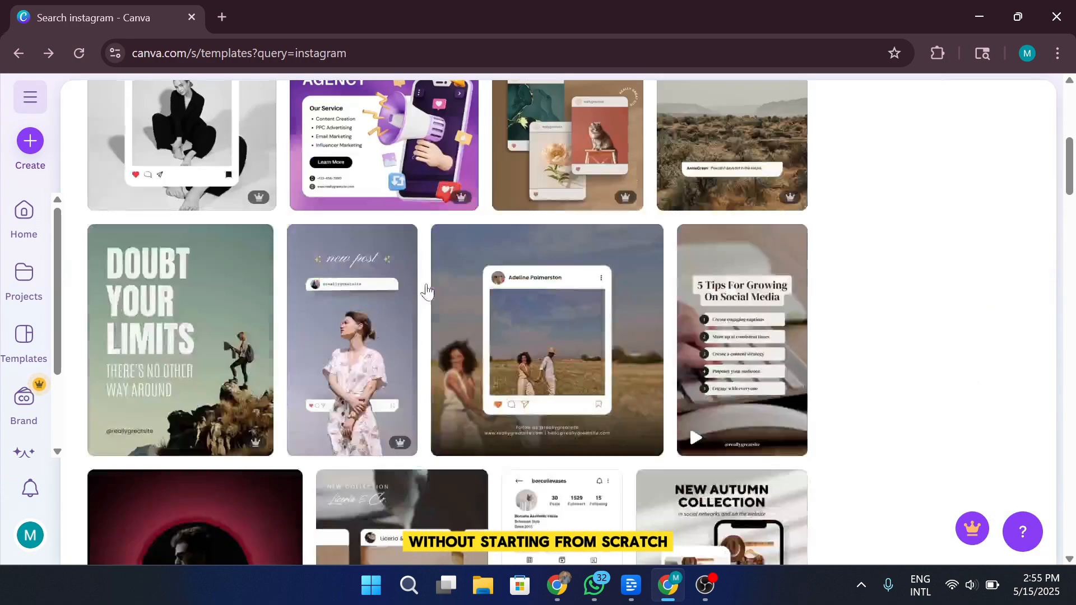
pyautogui.scroll(10, 483, 300)
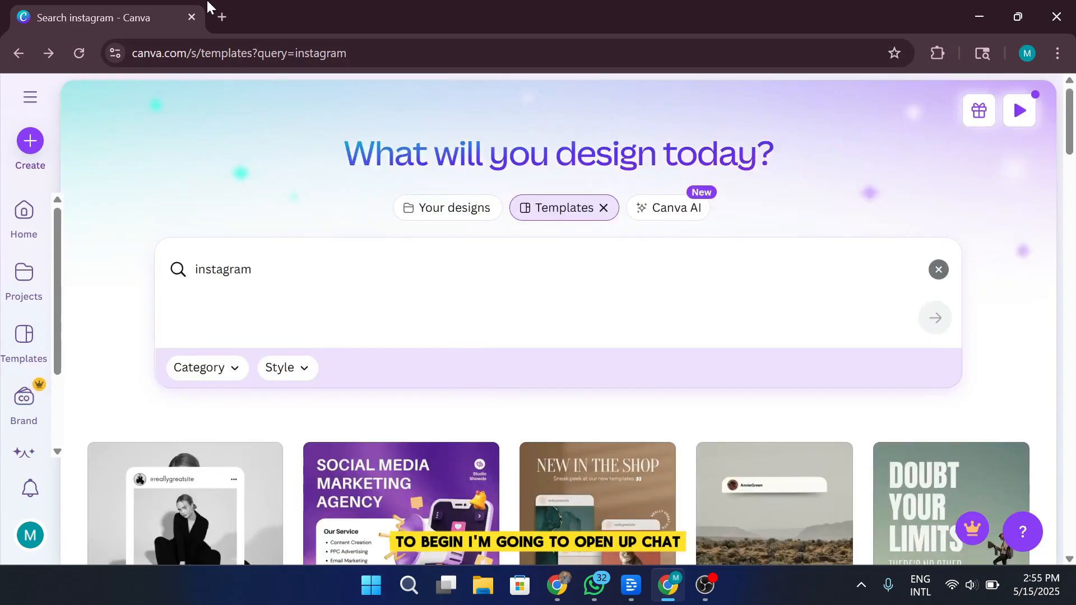
# Step: Open ChatGPT (chatgpt.com) in a new browser tab
pyautogui.click(222, 17)
pyautogui.write('chat')
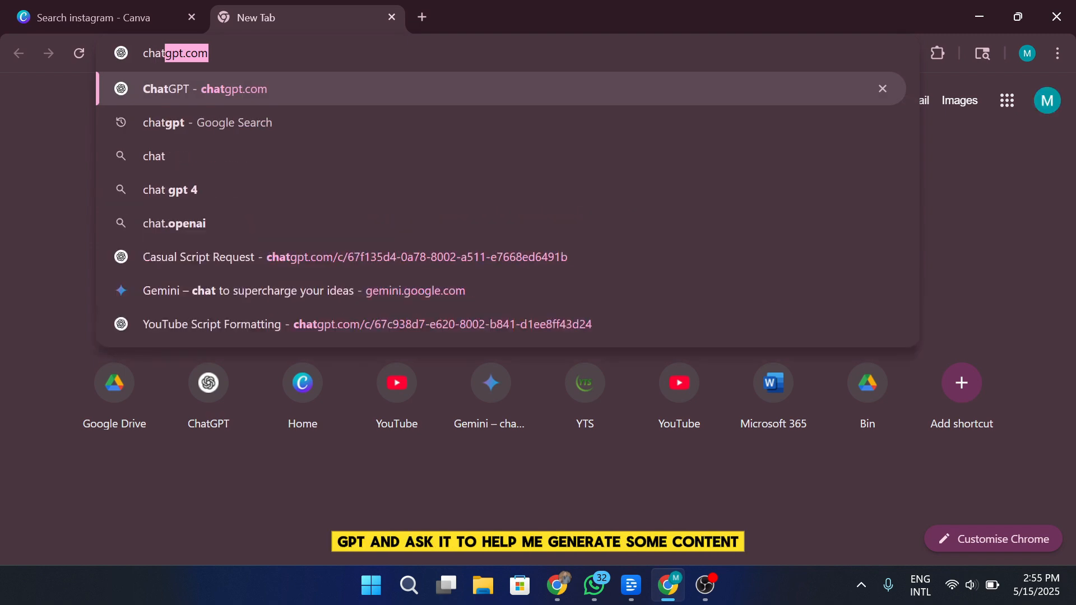
pyautogui.press('Return')
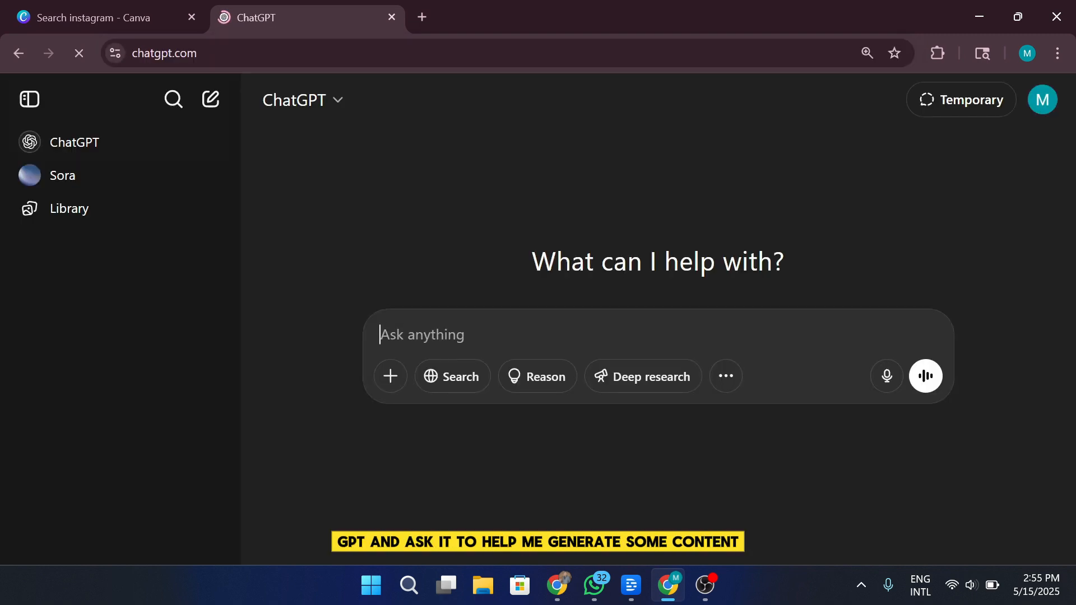
# Step: Ask ChatGPT to write 10 short sweet messages/sayings/quotes to post on Instagram and view the full list
pyautogui.write('write me a 10 sh')
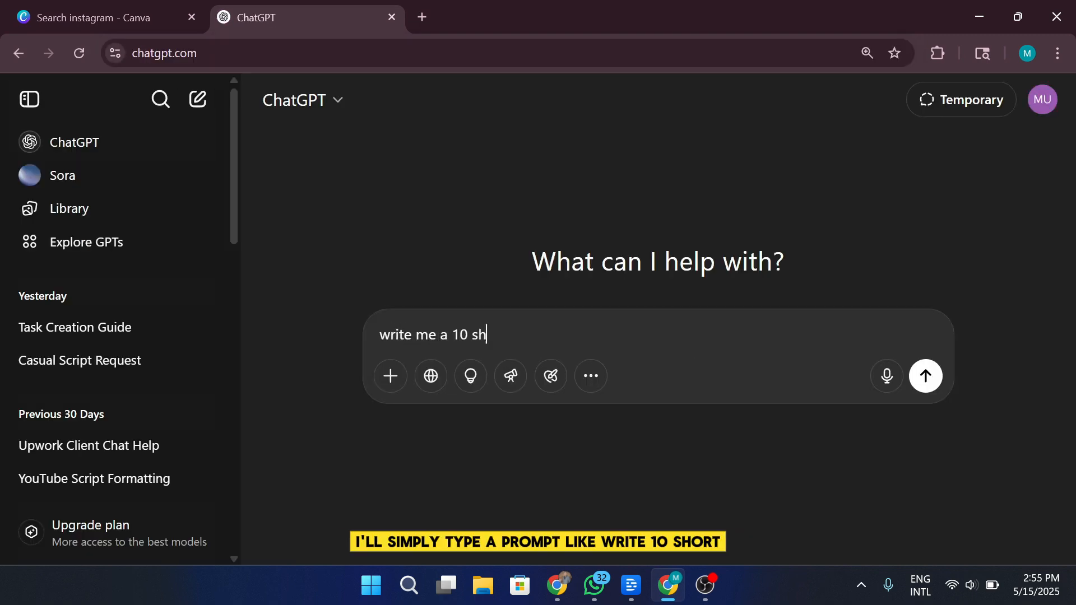
pyautogui.write('ort seet mess')
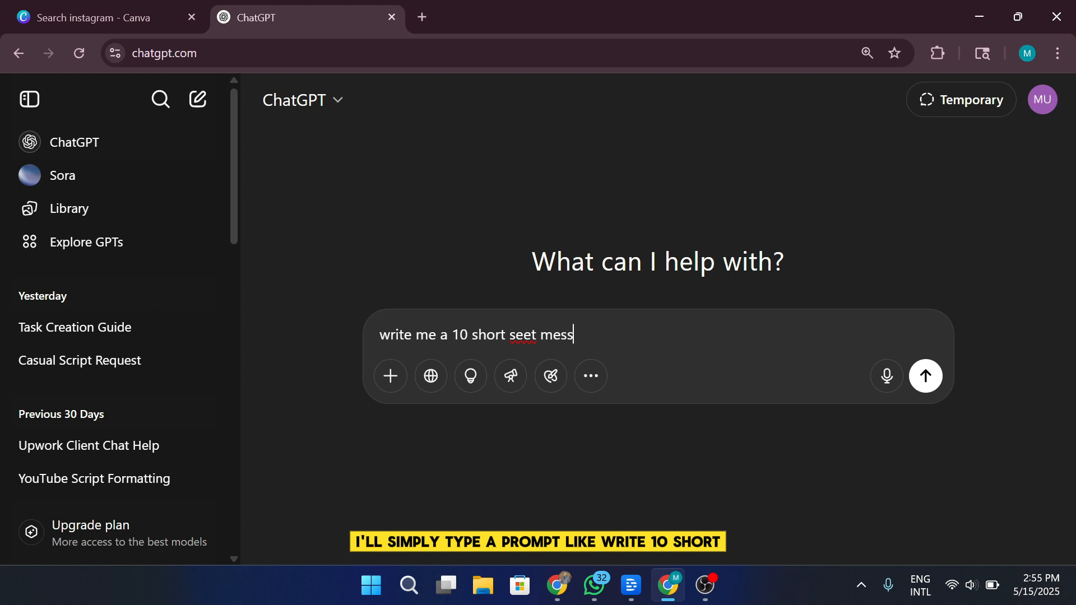
pyautogui.write('ages/syaing')
pyautogui.press('BackSpace')
pyautogui.press('BackSpace')
pyautogui.press('BackSpace')
pyautogui.press('BackSpace')
pyautogui.press('BackSpace')
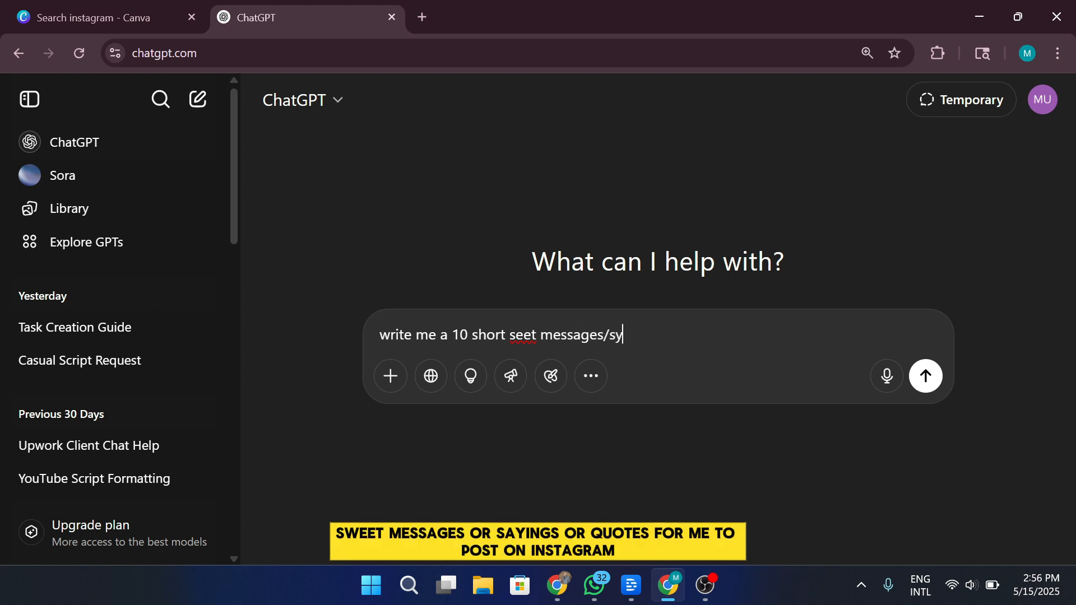
pyautogui.write('ayings/quotes f')
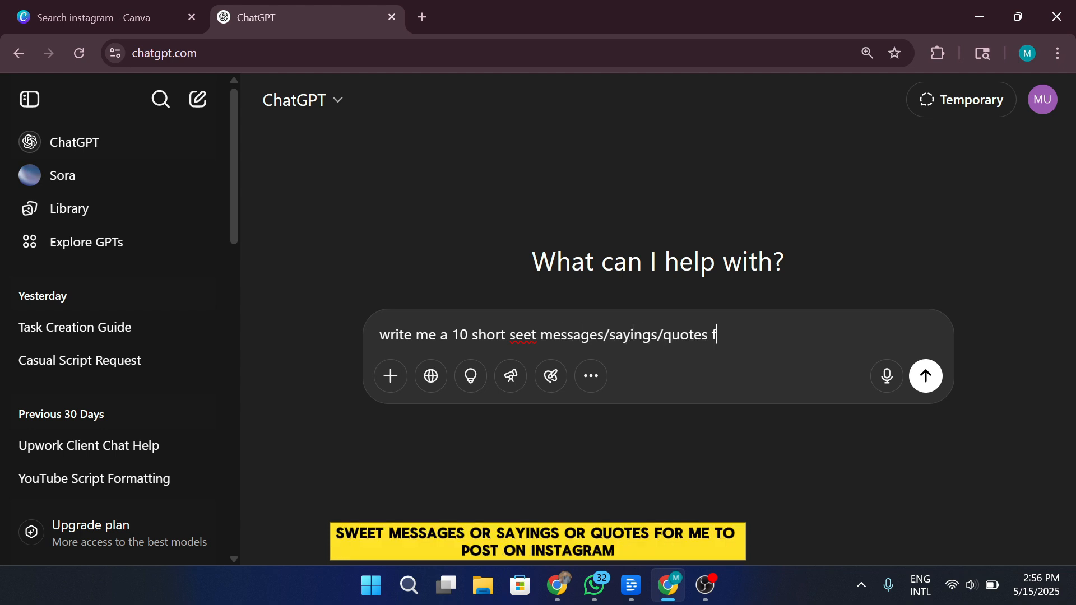
pyautogui.write('or me to post on instagram')
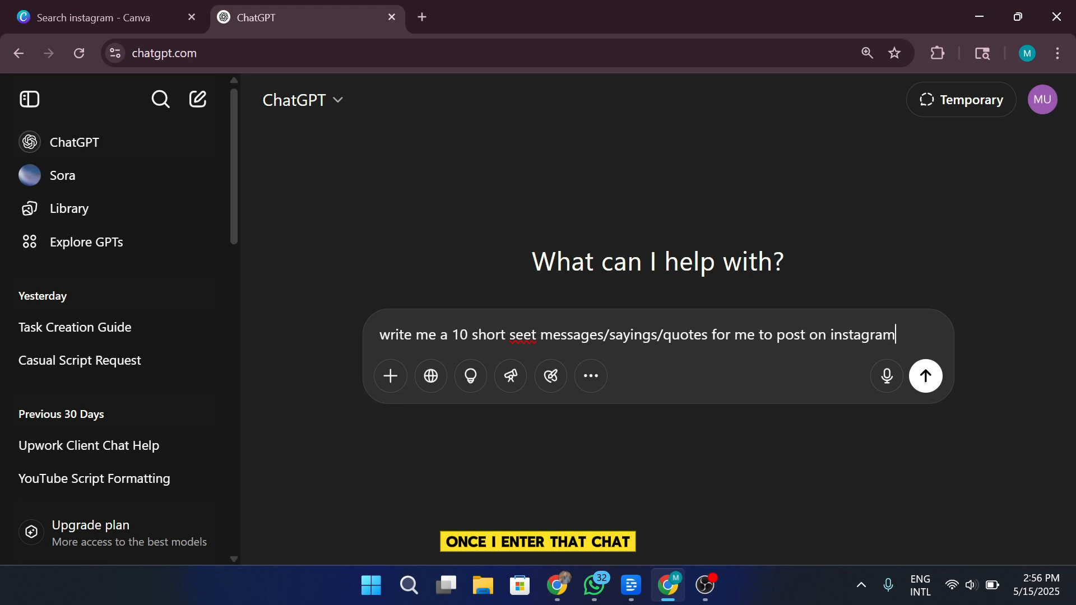
pyautogui.press('Return')
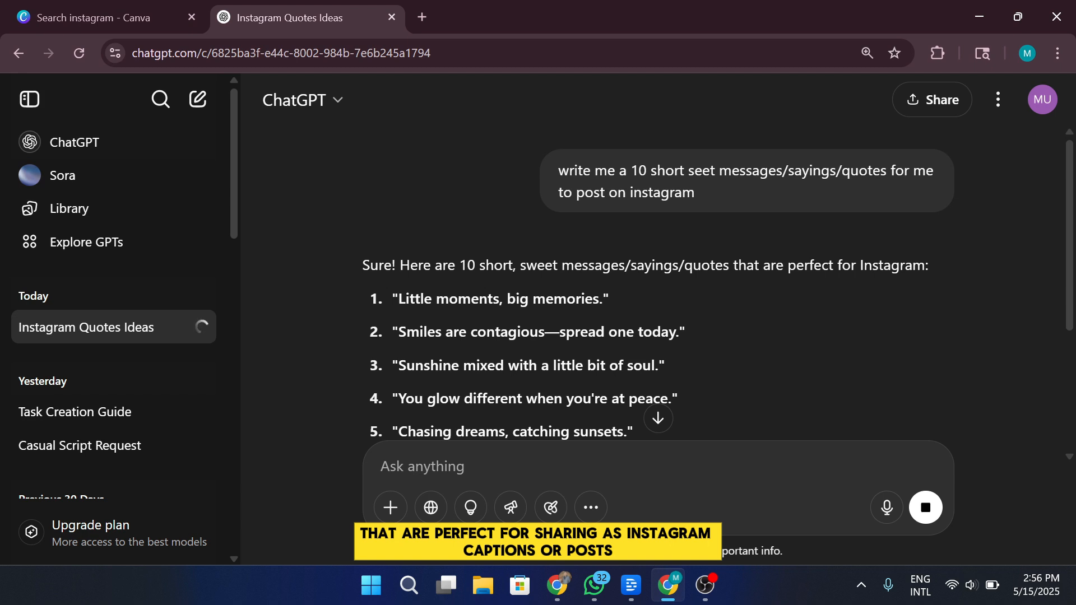
pyautogui.scroll(-3, 916, 336)
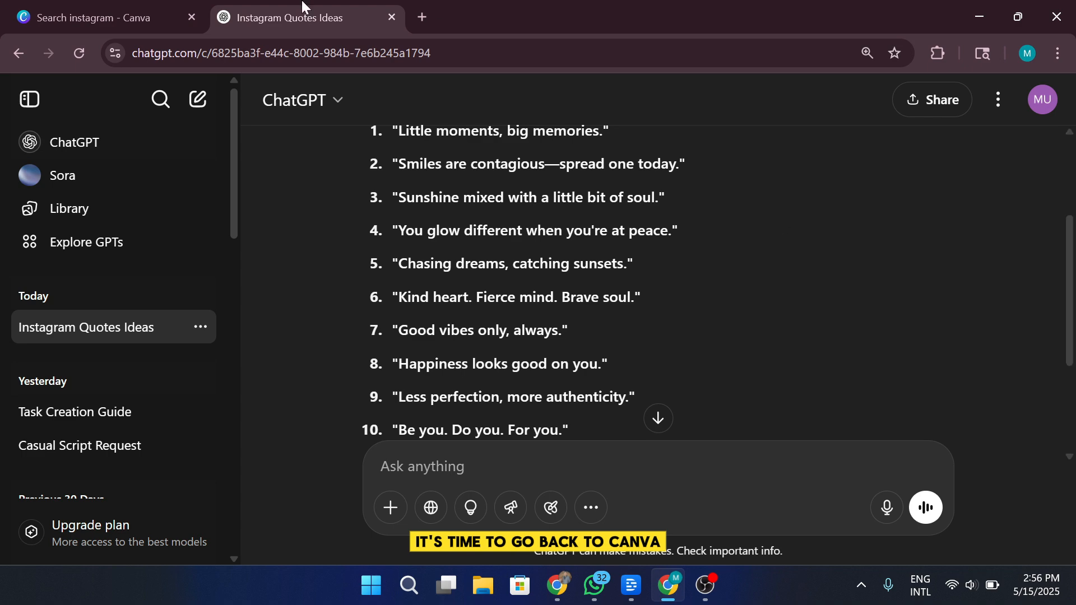
# Step: Switch back to Canva, browse the Instagram templates and open the grey "New in my blog" template with the vegetable photo for customizing
pyautogui.click(159, 9)
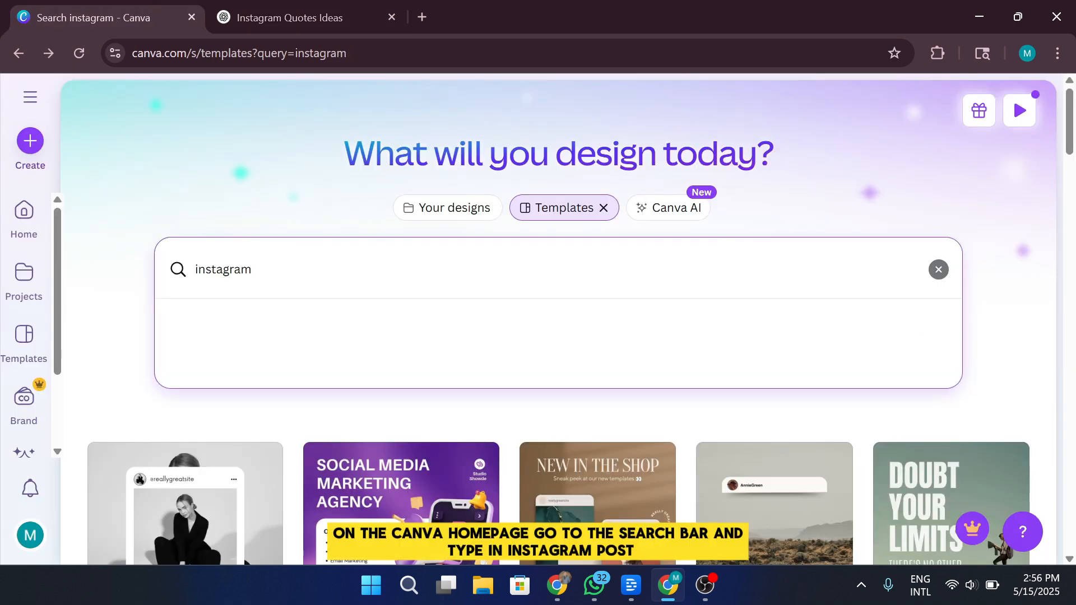
pyautogui.click(138, 208)
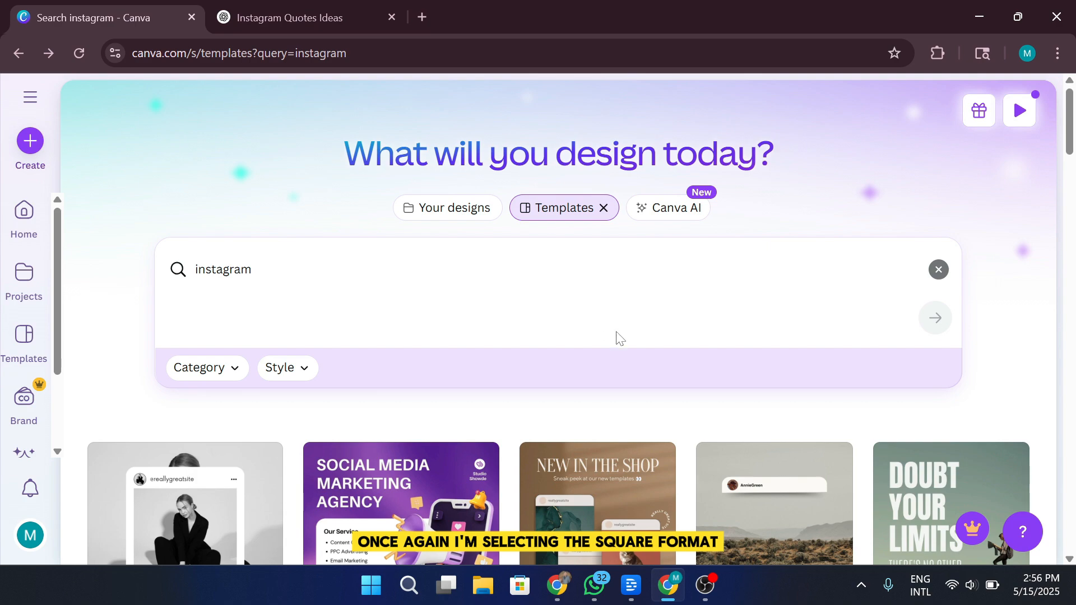
pyautogui.scroll(-3, 665, 350)
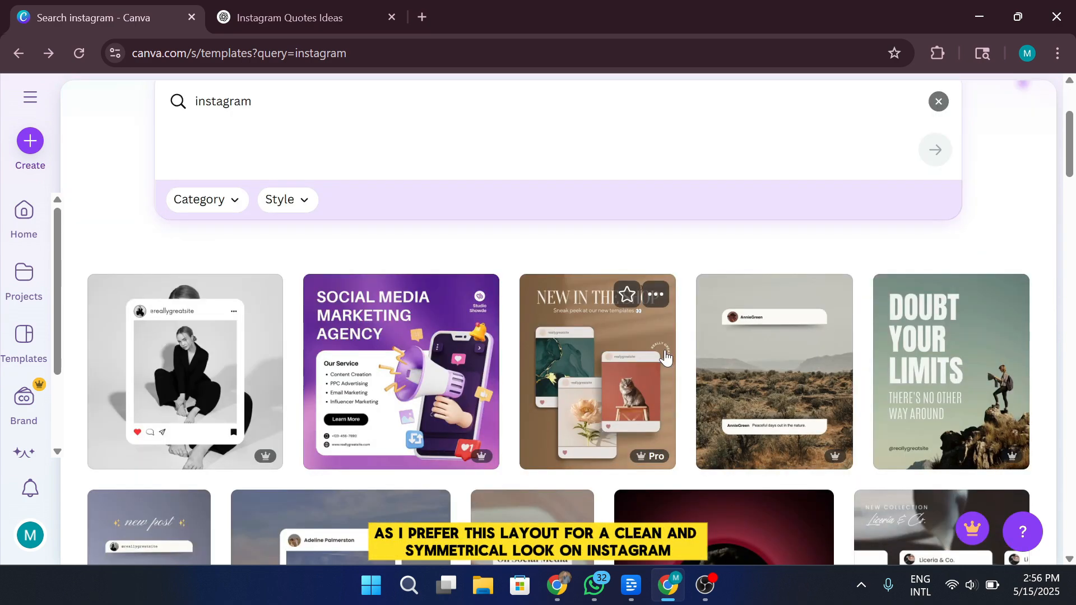
pyautogui.scroll(-3, 665, 350)
pyautogui.scroll(-7, 665, 357)
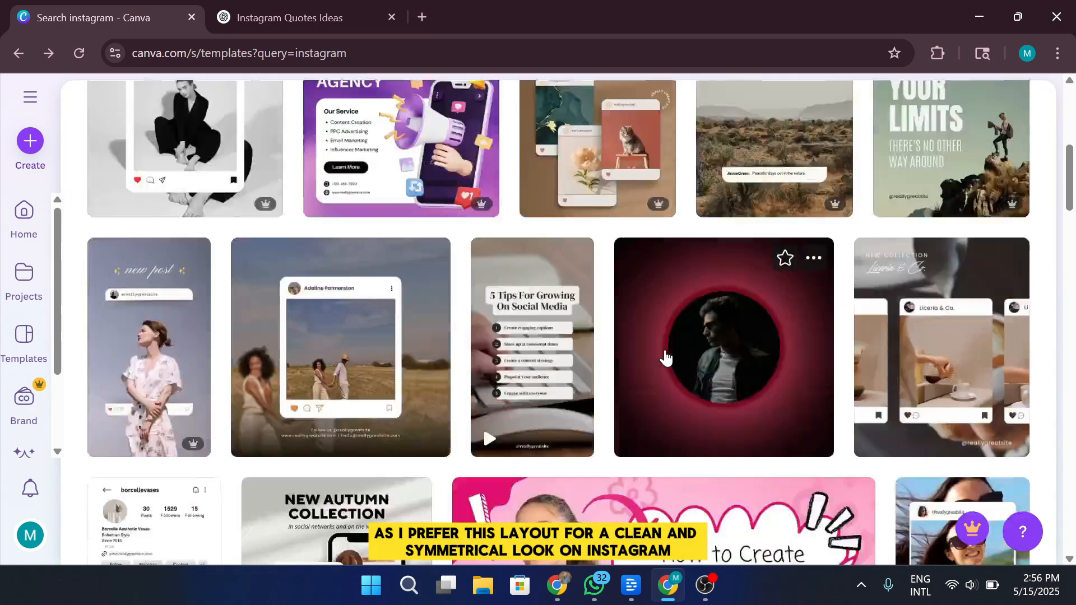
pyautogui.scroll(-7, 666, 358)
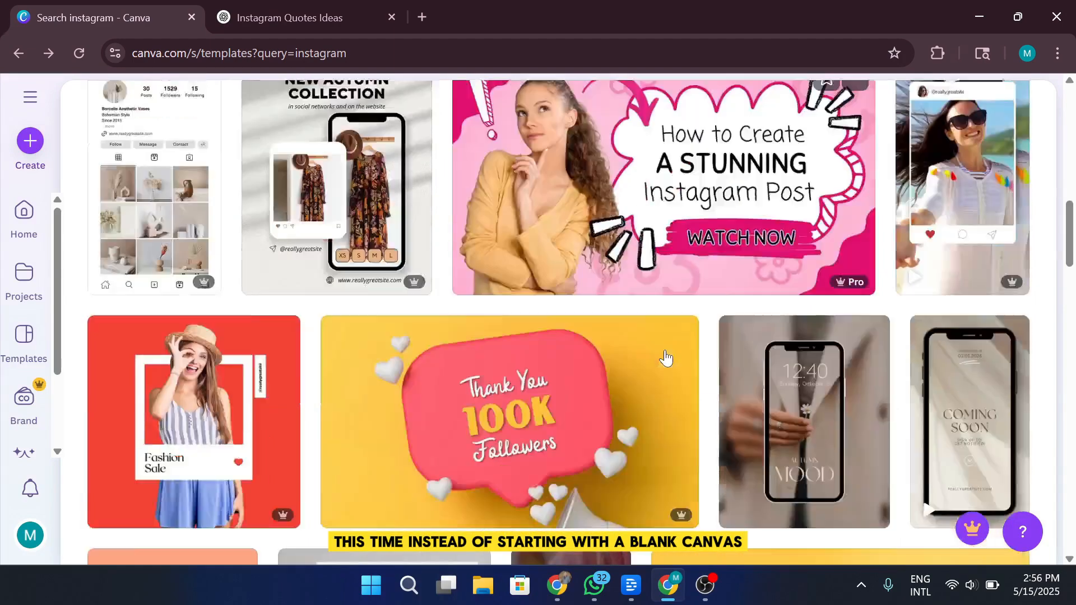
pyautogui.scroll(-2, 666, 357)
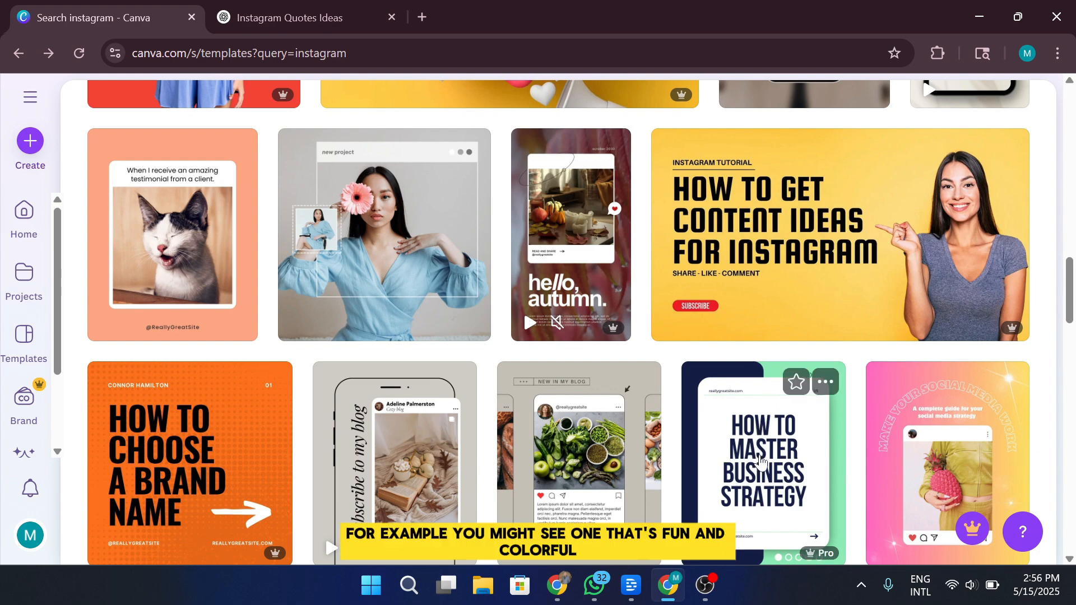
pyautogui.scroll(-1, 671, 367)
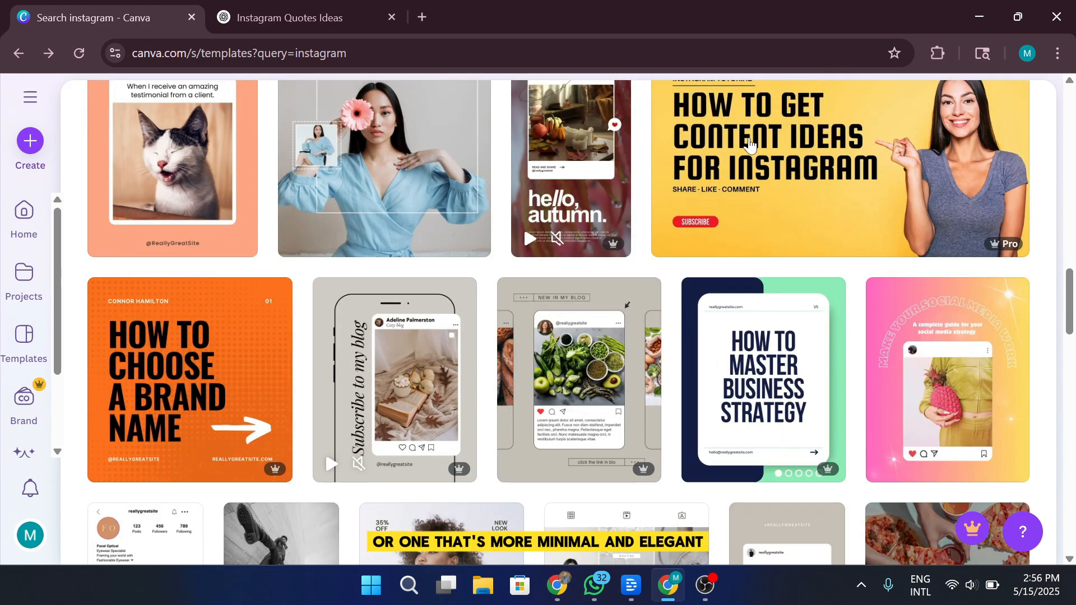
pyautogui.scroll(-1, 743, 151)
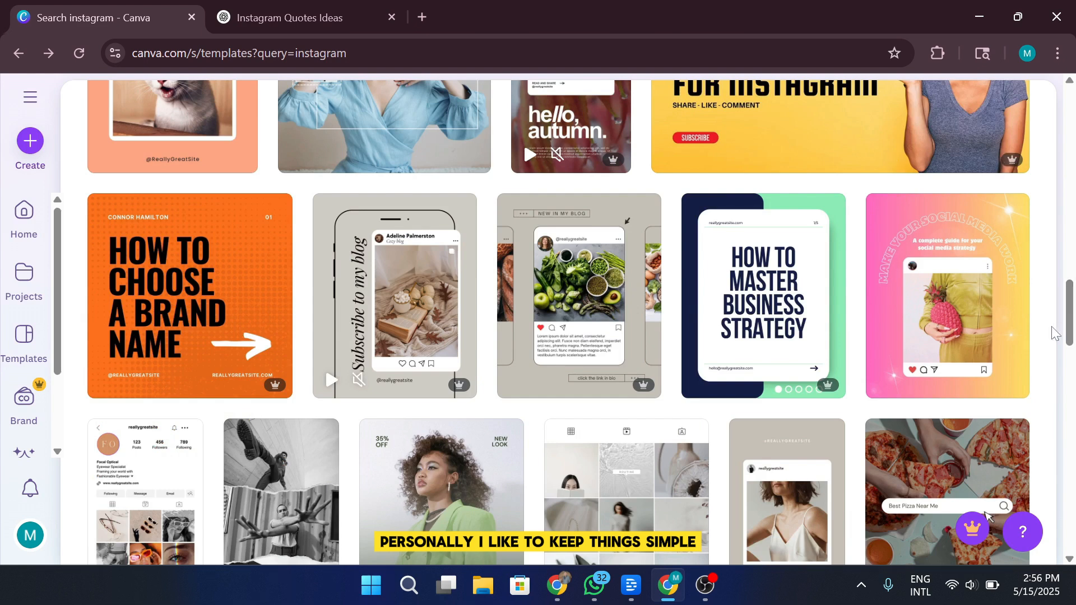
pyautogui.click(559, 272)
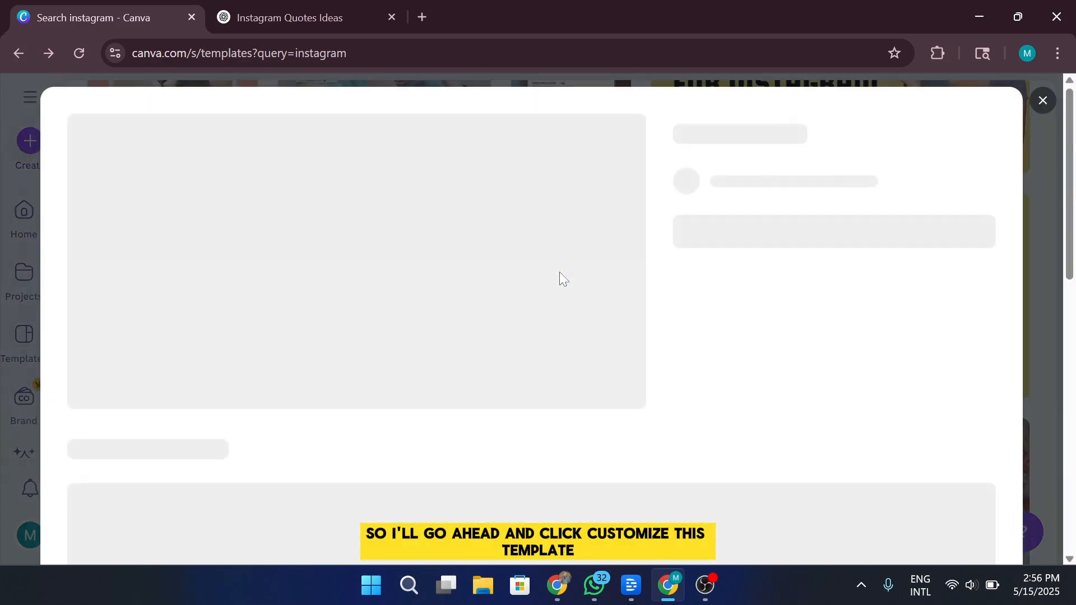
pyautogui.click(727, 336)
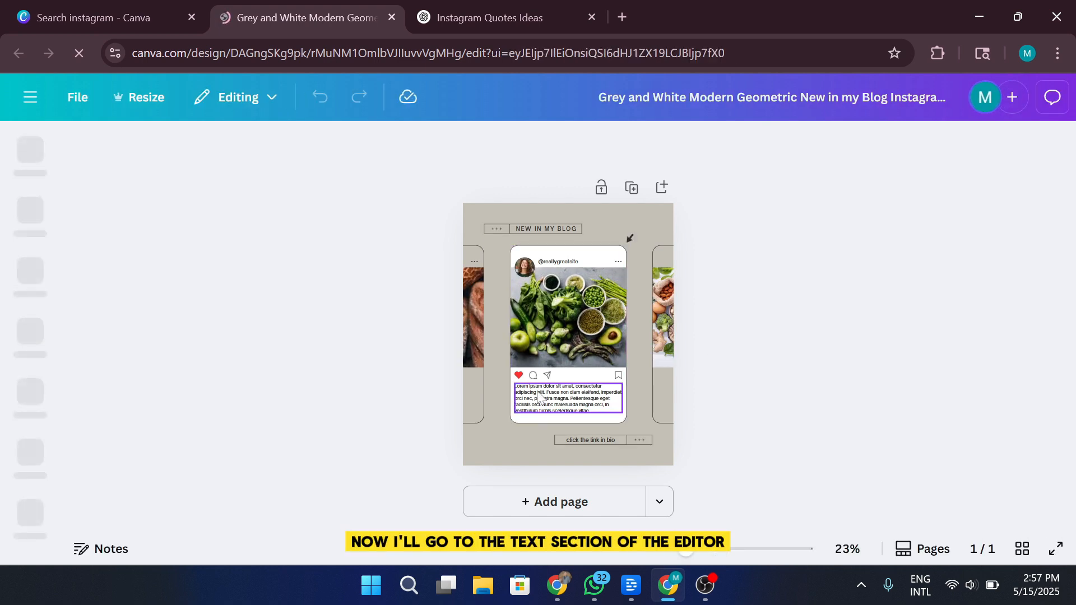
# Step: Add a heading over the template's main photo with the text "APP TUTOR"
pyautogui.click(30, 273)
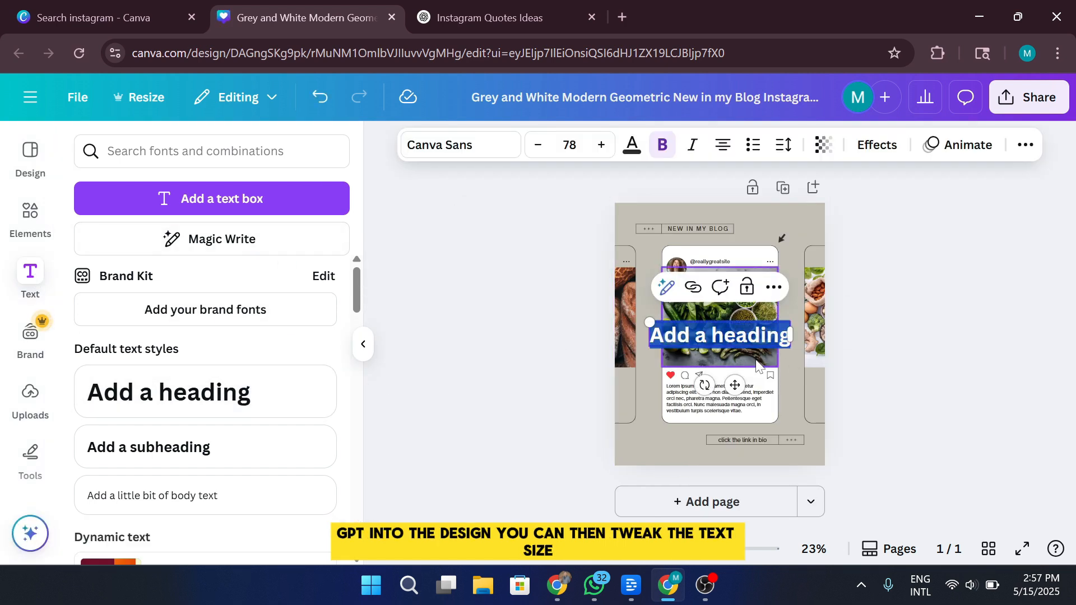
pyautogui.hotkey('ctrl', 'v')
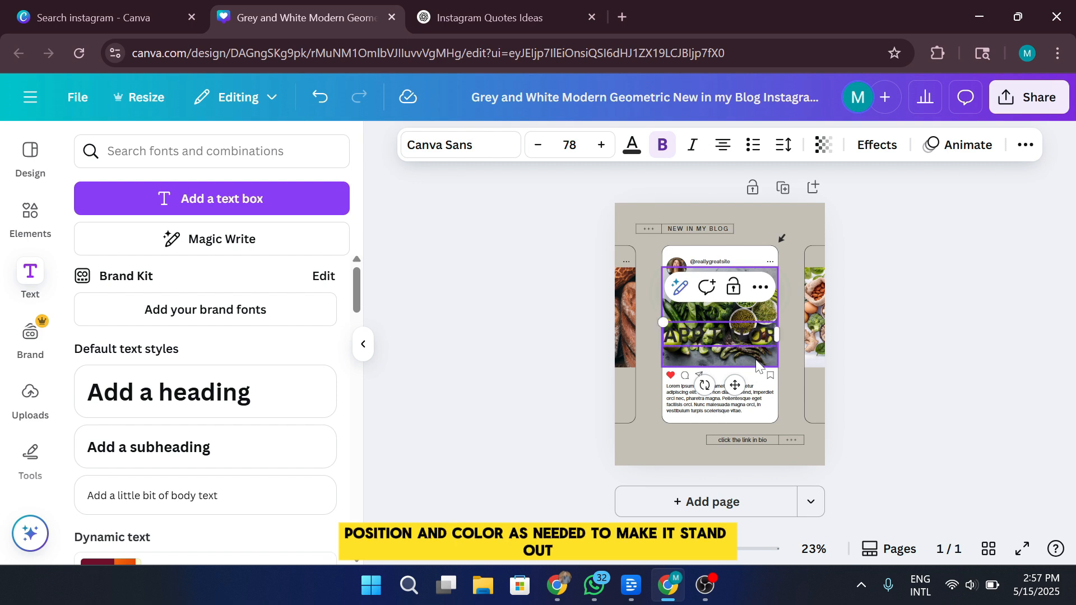
pyautogui.doubleClick(743, 335)
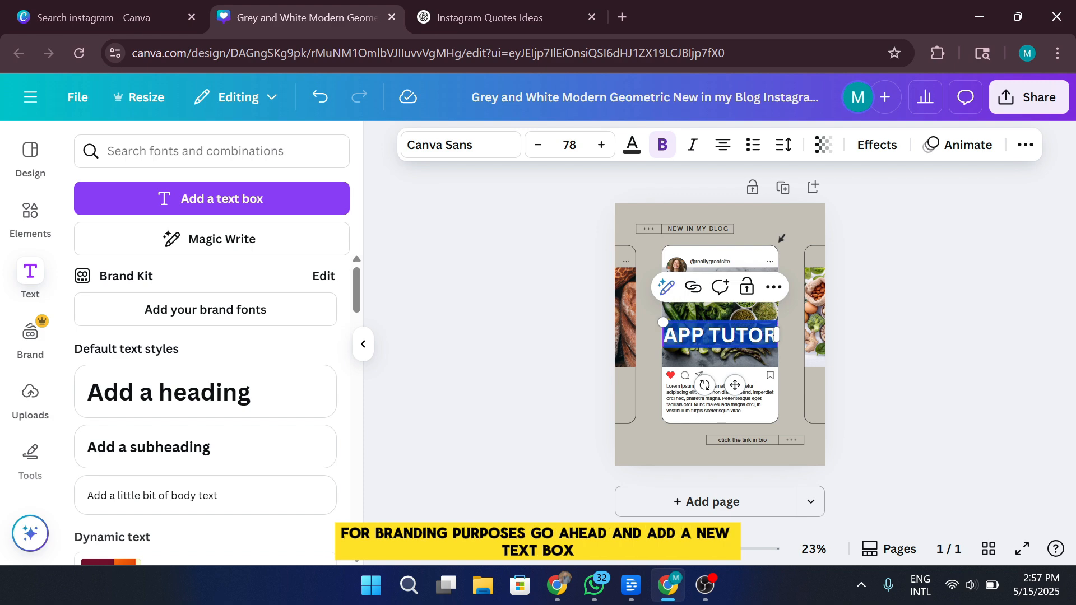
pyautogui.rightClick(731, 335)
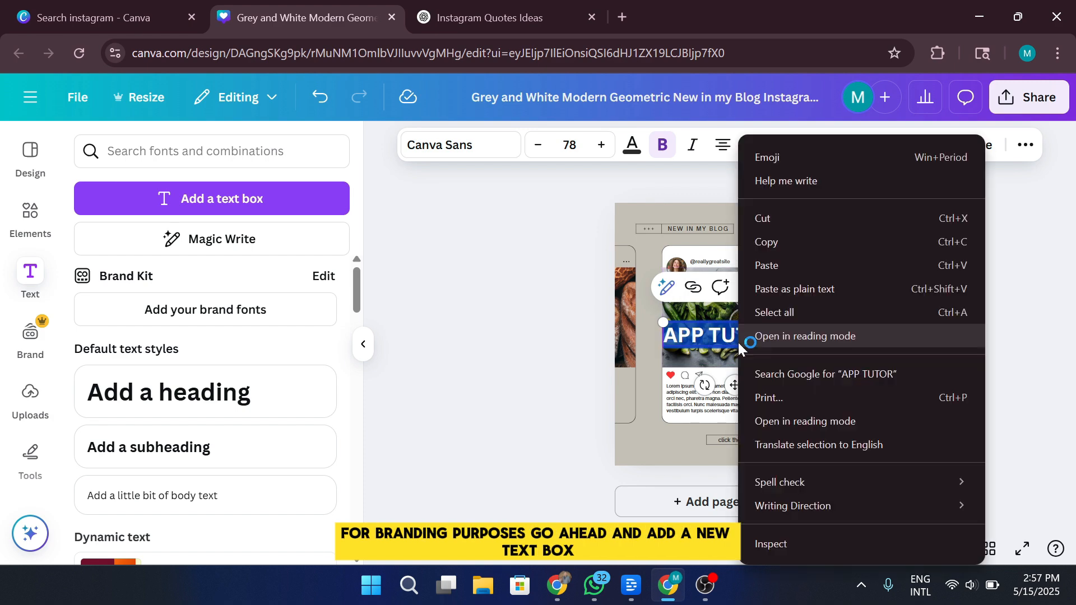
pyautogui.click(773, 337)
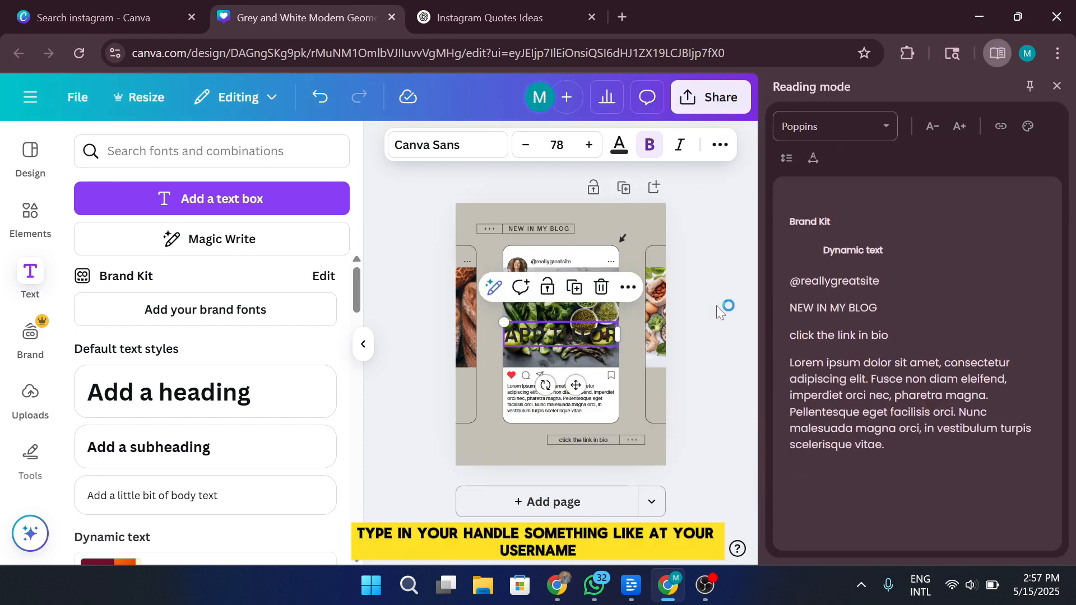
# Step: Shrink the "APP TUTOR" heading to font size 56, place it in the page's upper-right corner, and close the reading mode pane
pyautogui.press('Escape')
pyautogui.moveTo(558, 322); pyautogui.dragTo(621, 221)
pyautogui.doubleClick(621, 221)
pyautogui.click(1057, 86)
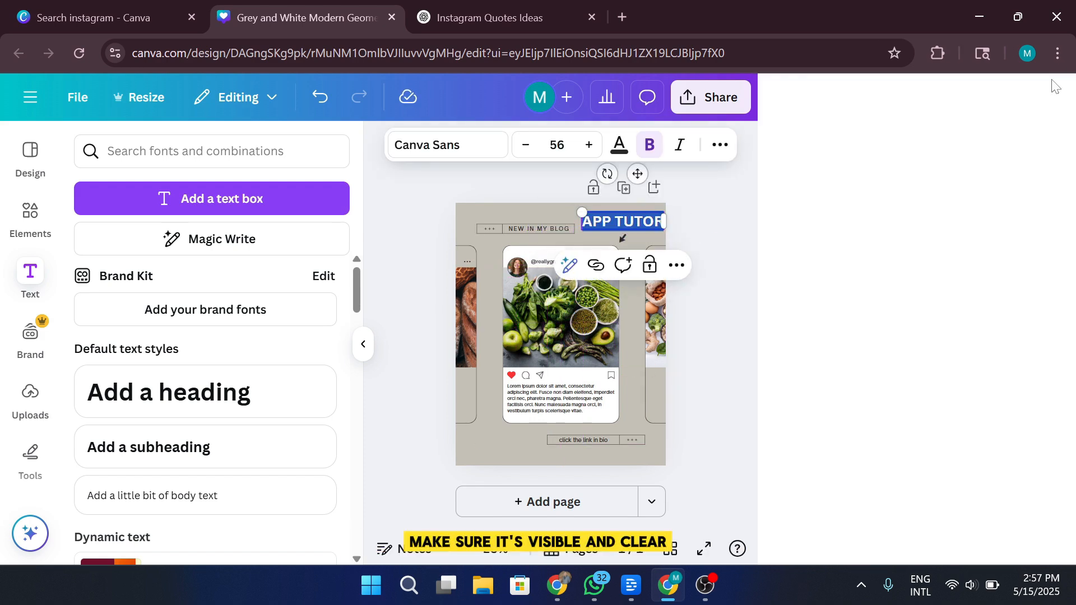
# Step: Recolour the "APP TUTOR" heading with the dark olive green from the vegetable photo's colours
pyautogui.click(631, 145)
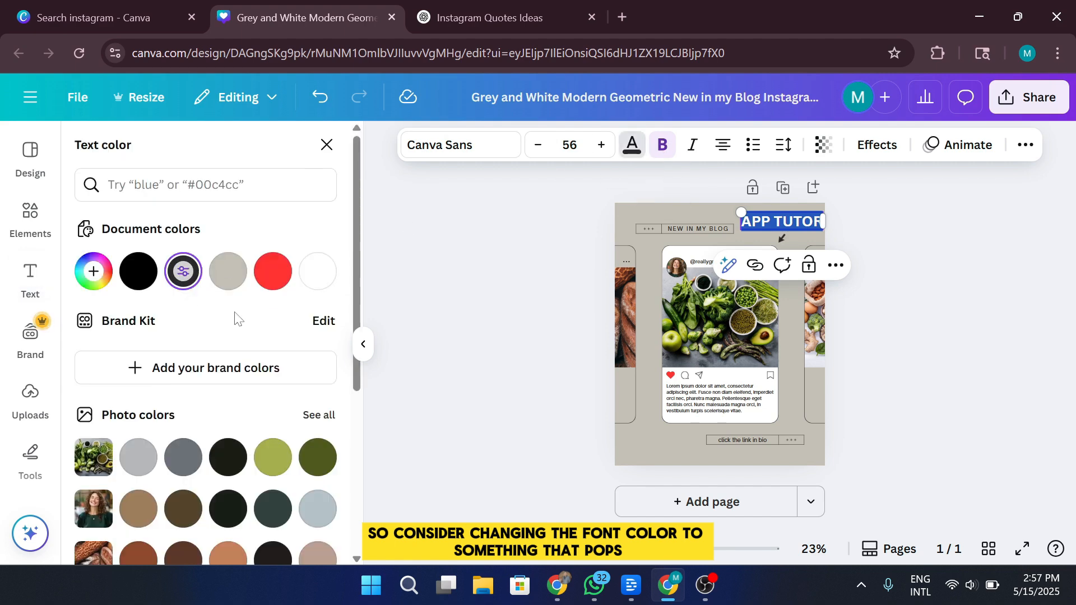
pyautogui.scroll(-3, 258, 336)
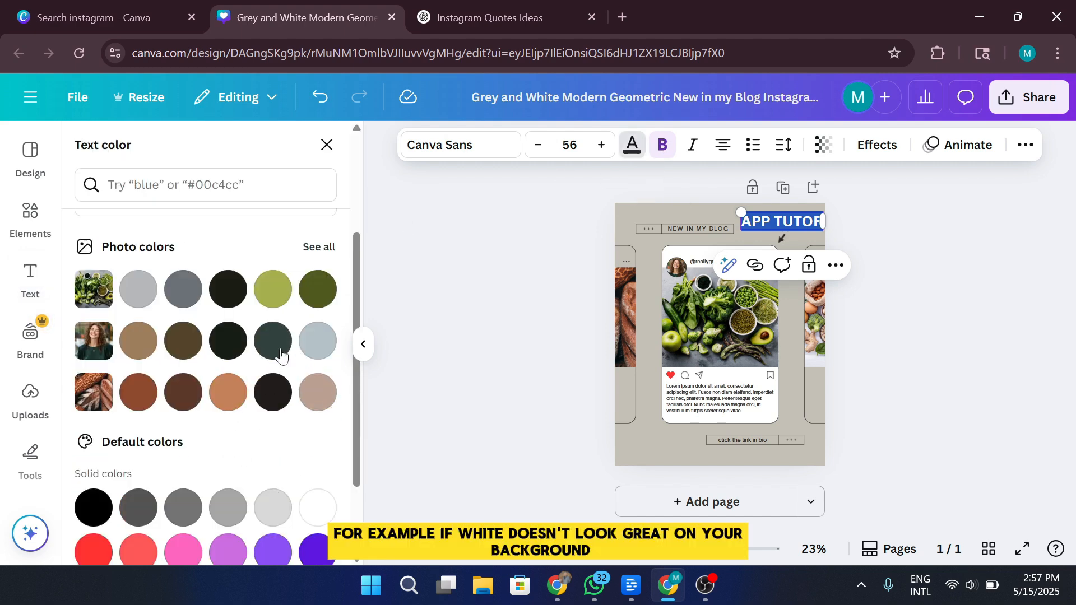
pyautogui.scroll(-2, 276, 348)
pyautogui.click(318, 398)
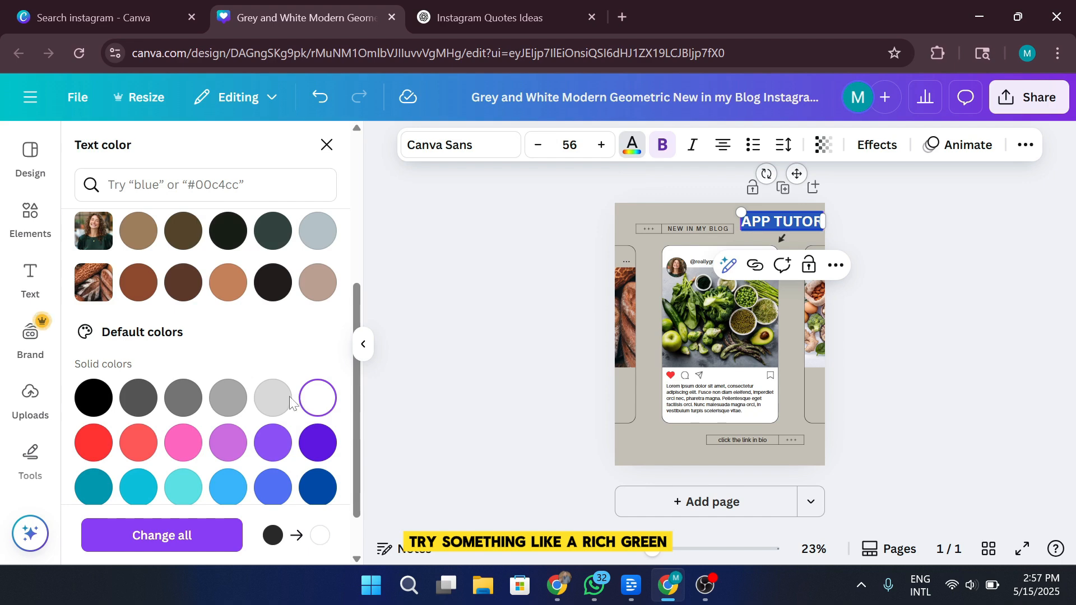
pyautogui.scroll(-1, 253, 409)
pyautogui.click(227, 470)
pyautogui.click(323, 504)
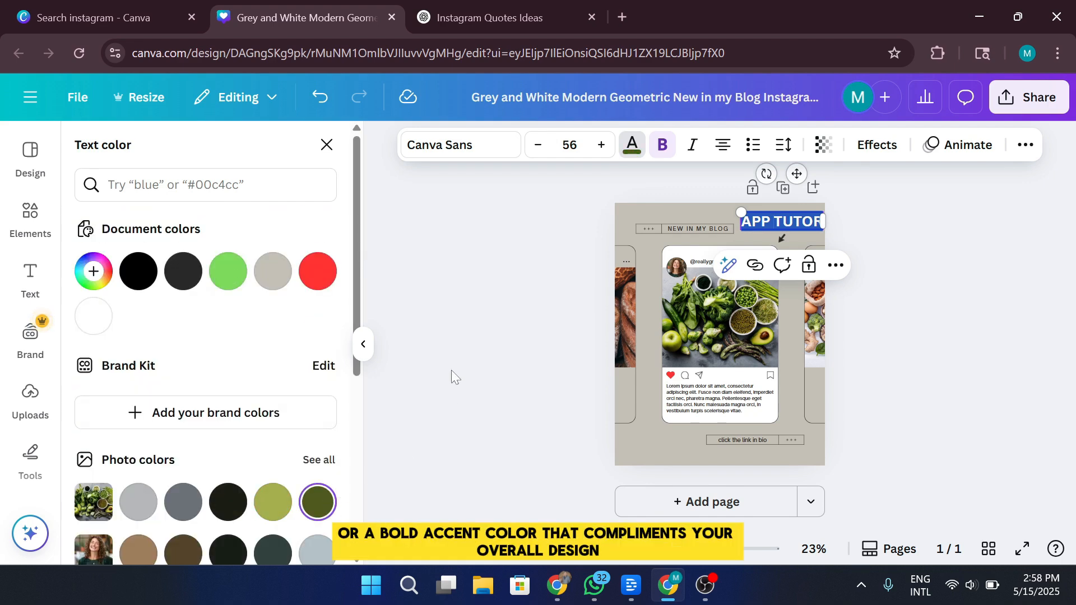
pyautogui.click(450, 370)
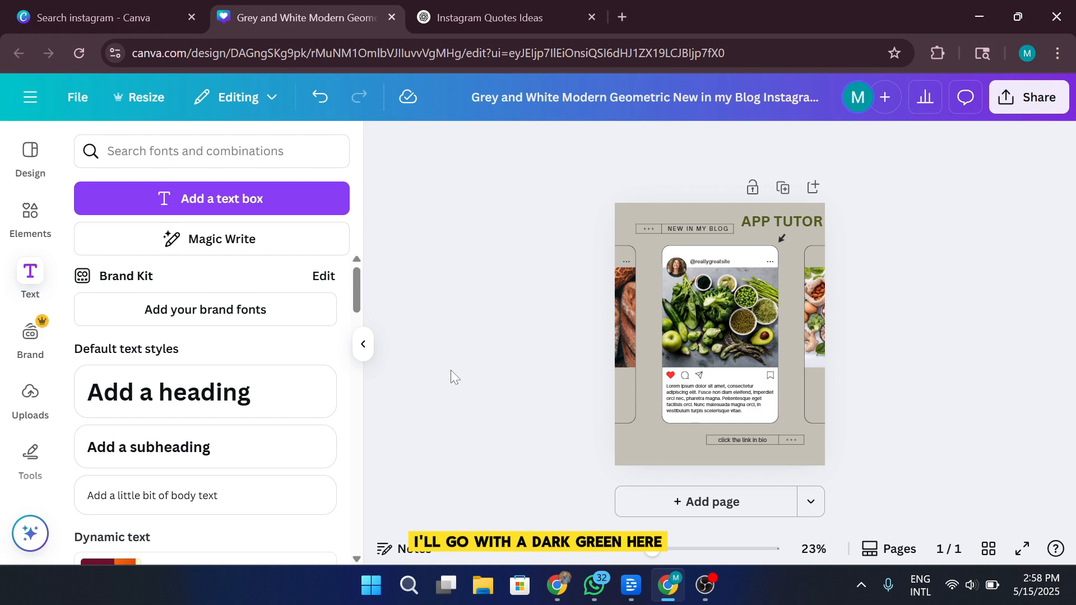
# Step: Switch to the ChatGPT conversation, copy the quote "Kind heart. Fierce mind. Brave soul." from the list, and return to the Canva design
pyautogui.scroll(-2, 28, 337)
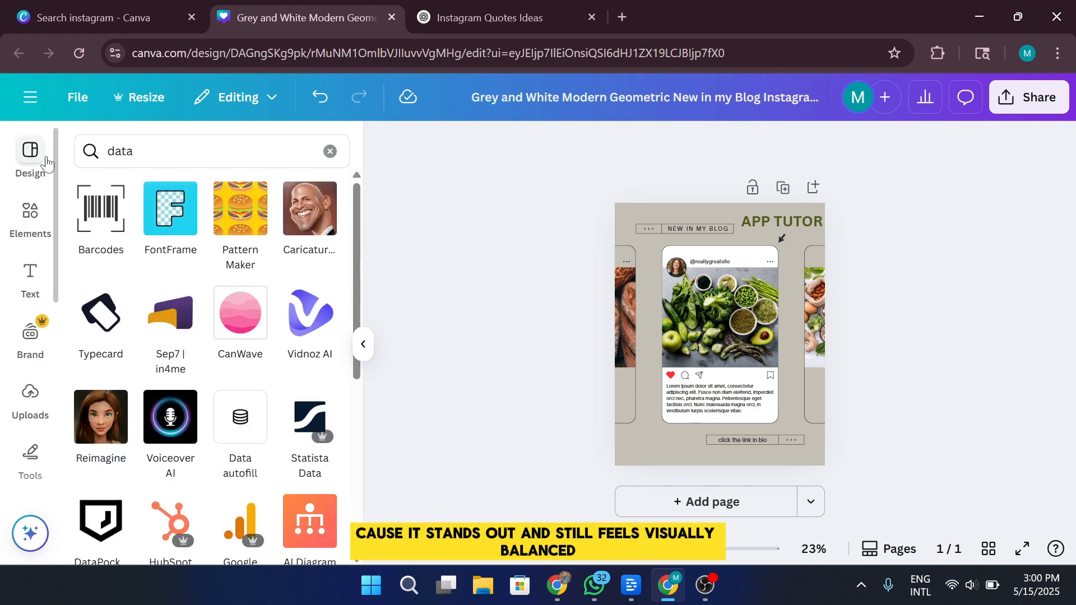
pyautogui.click(46, 160)
pyautogui.doubleClick(720, 397)
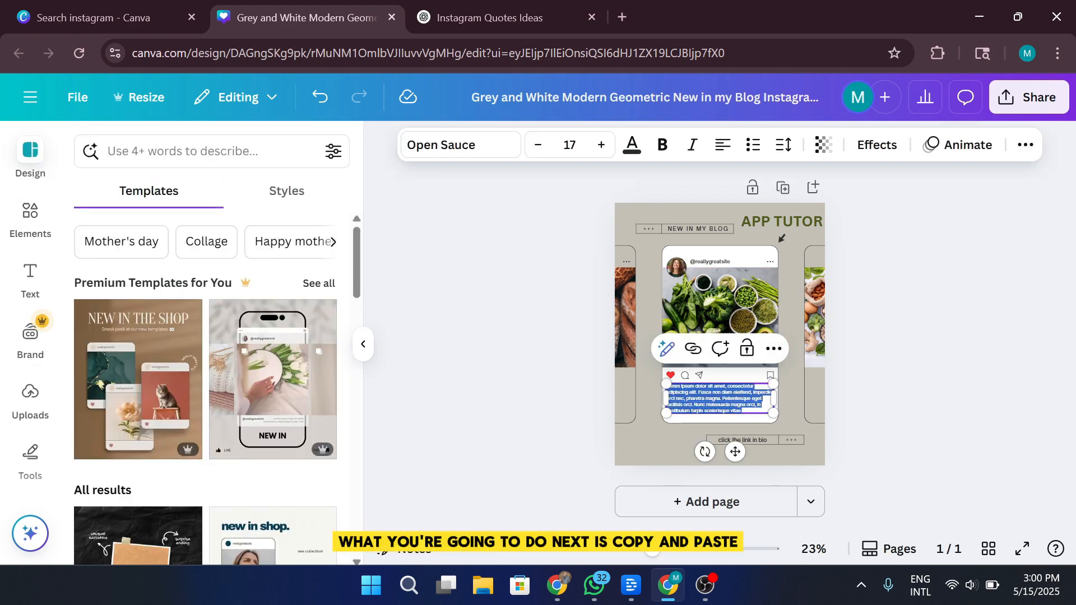
pyautogui.click(493, 17)
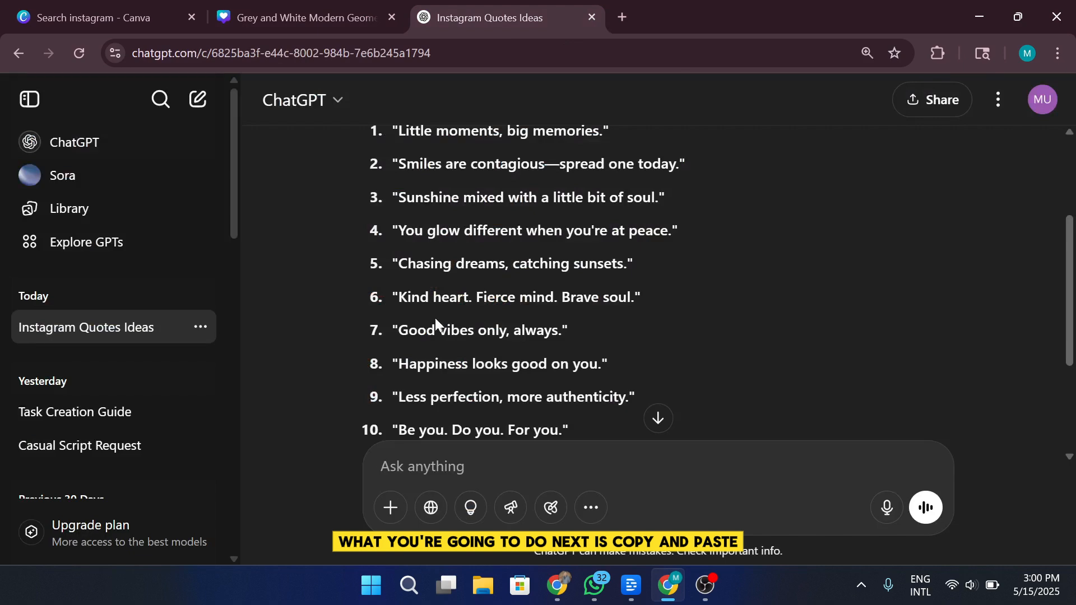
pyautogui.moveTo(398, 297); pyautogui.dragTo(633, 297)
pyautogui.click(321, 2)
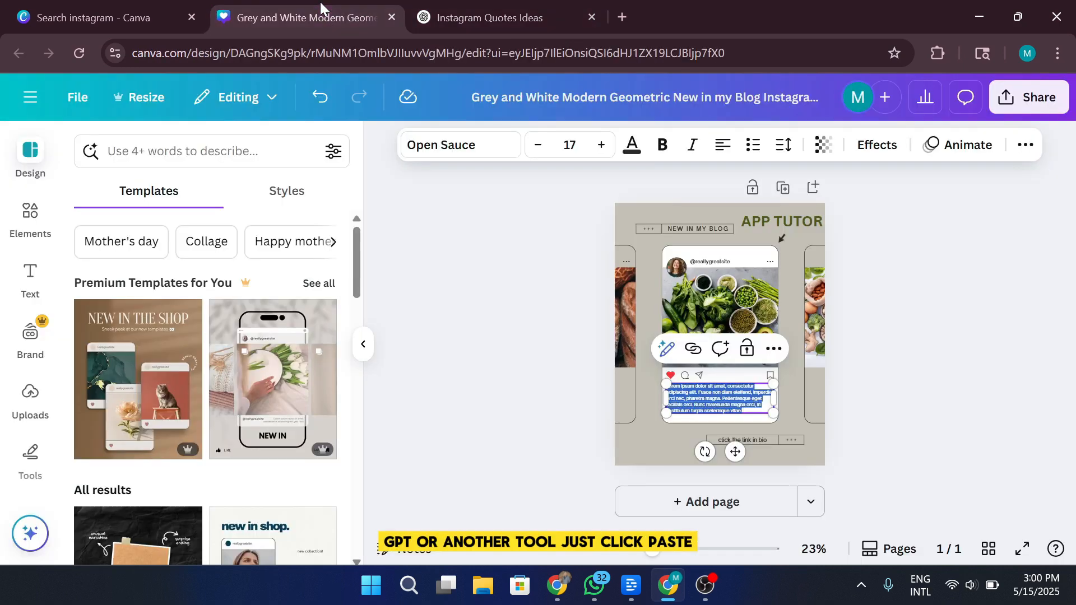
# Step: Replace the lorem ipsum caption under the vegetable photo with the copied quote "Kind heart. Fierce mind. Brave soul."
pyautogui.press('Escape')
pyautogui.click(719, 303)
pyautogui.click(720, 398)
pyautogui.click(720, 399)
pyautogui.hotkey('ctrl', 'v')
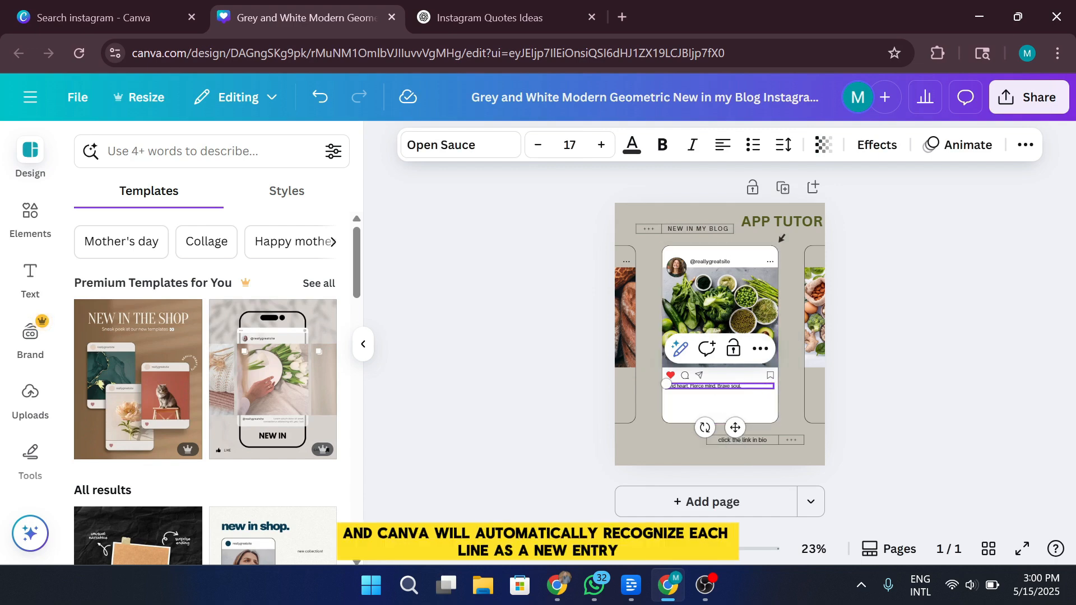
pyautogui.click(904, 353)
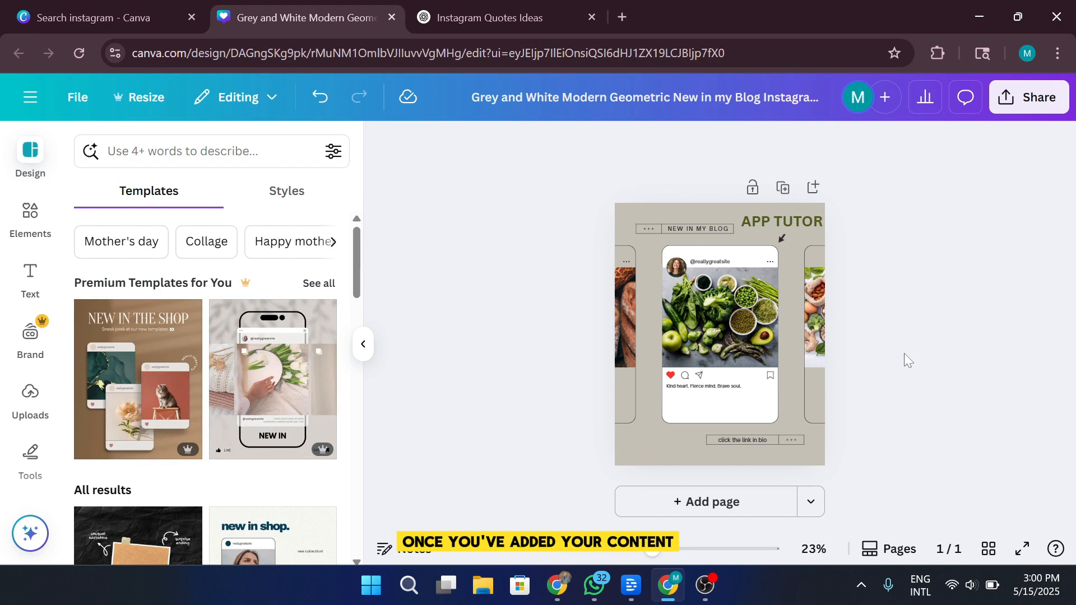
# Step: Reduce the quote caption under the vegetable photo to font size 15
pyautogui.click(730, 388)
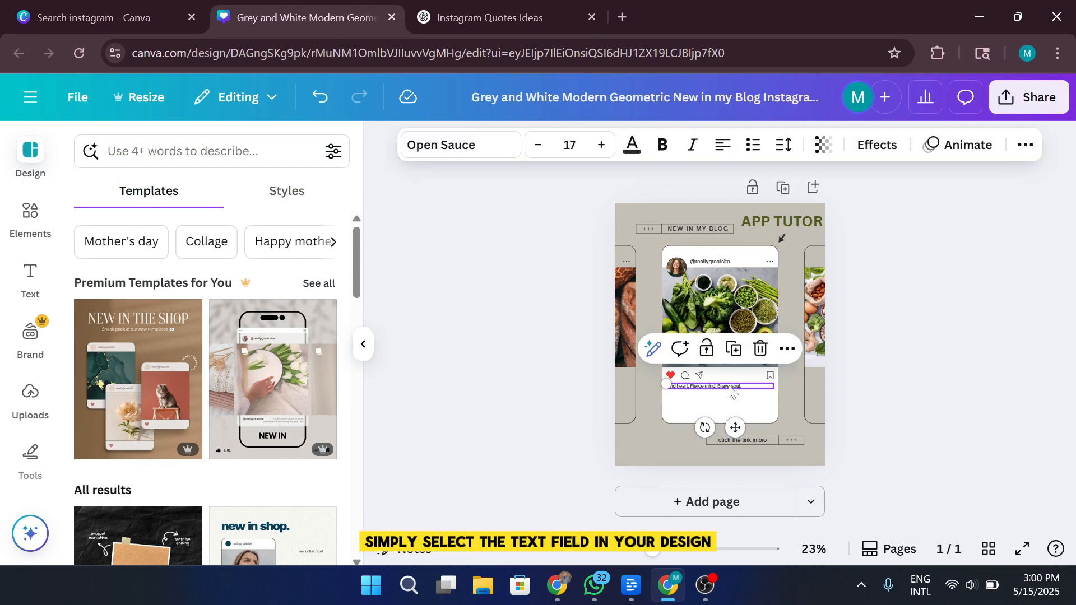
pyautogui.click(539, 152)
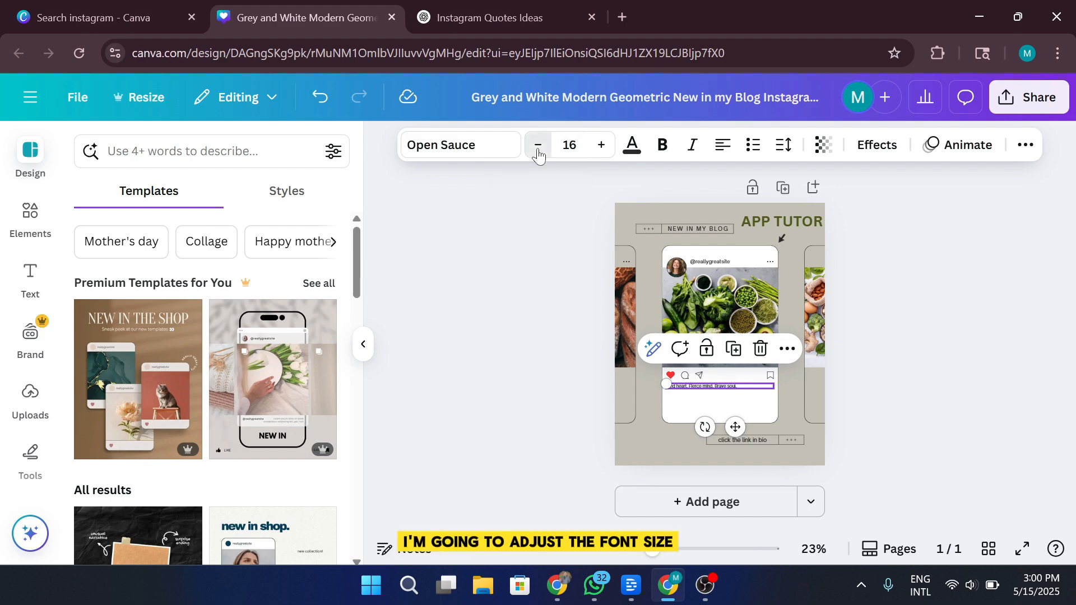
pyautogui.click(538, 147)
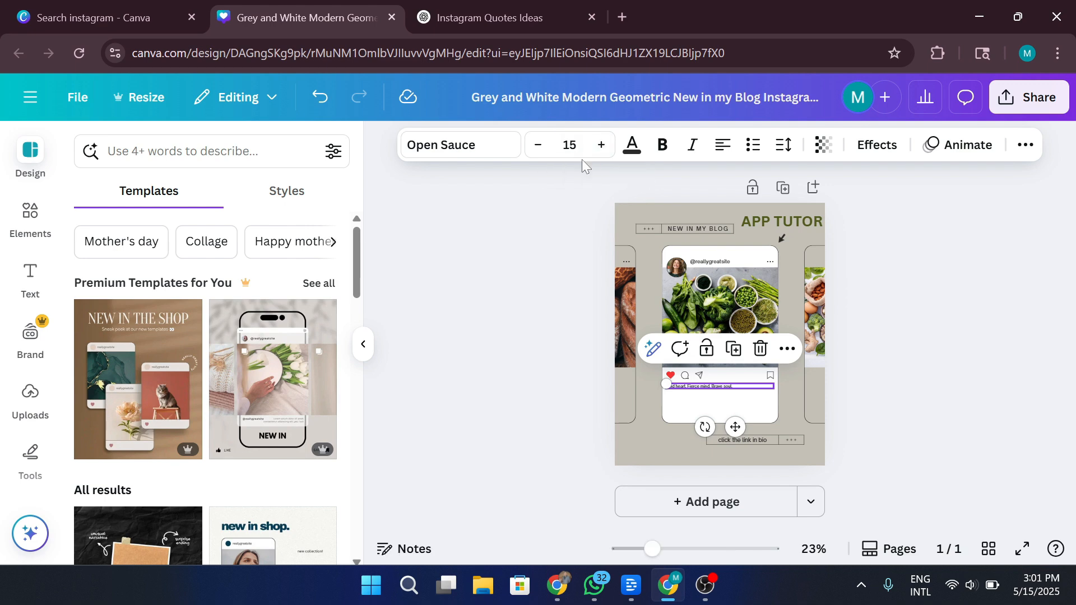
pyautogui.click(961, 276)
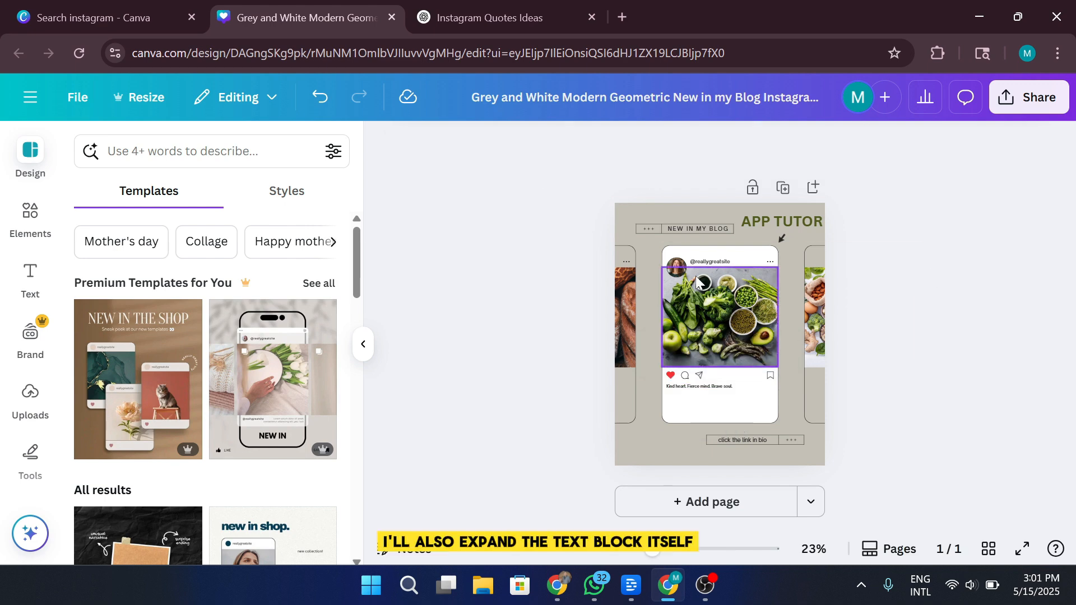
# Step: Enlarge the "click the link in bio" text at the bottom of the page to font size 39
pyautogui.doubleClick(742, 440)
pyautogui.click(603, 147)
pyautogui.click(603, 145)
pyautogui.click(602, 146)
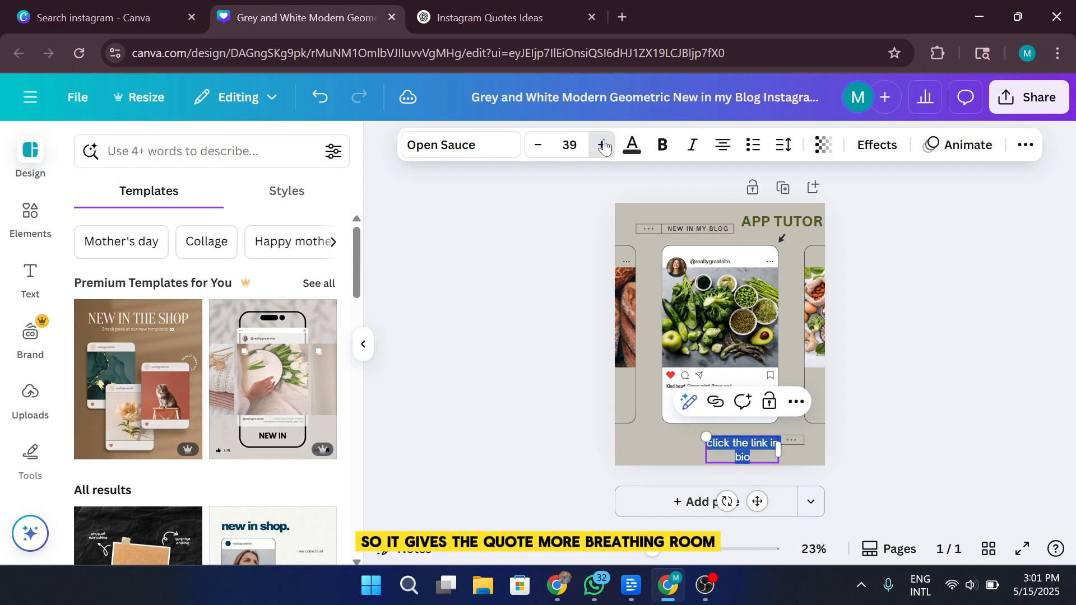
# Step: Widen the frame around "click the link in bio" towards the page's left side, fit the text inside on one line, and minimize the browser window
pyautogui.click(724, 456)
pyautogui.moveTo(706, 444); pyautogui.dragTo(636, 478)
pyautogui.moveTo(745, 458)
pyautogui.mouseDown()
pyautogui.moveTo(684, 456)
pyautogui.moveTo(761, 448)
pyautogui.mouseUp()
pyautogui.click(897, 408)
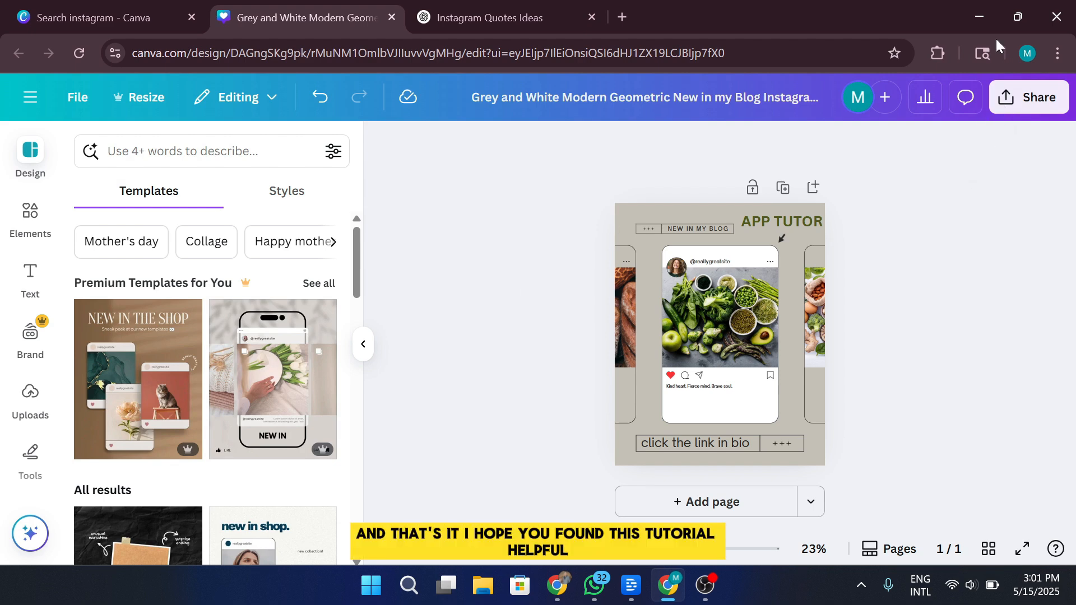
pyautogui.click(980, 16)
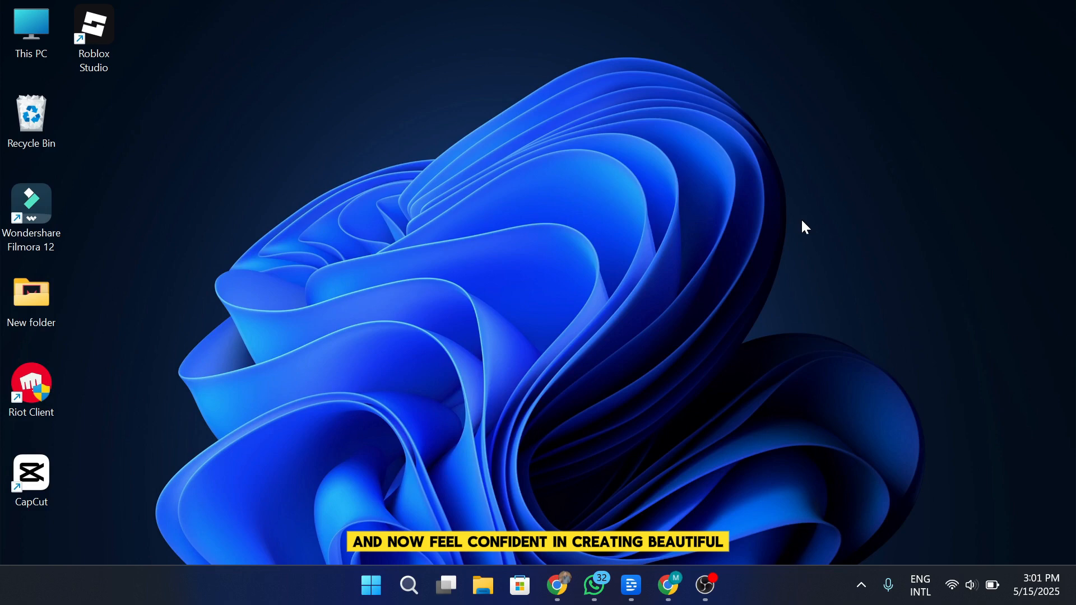